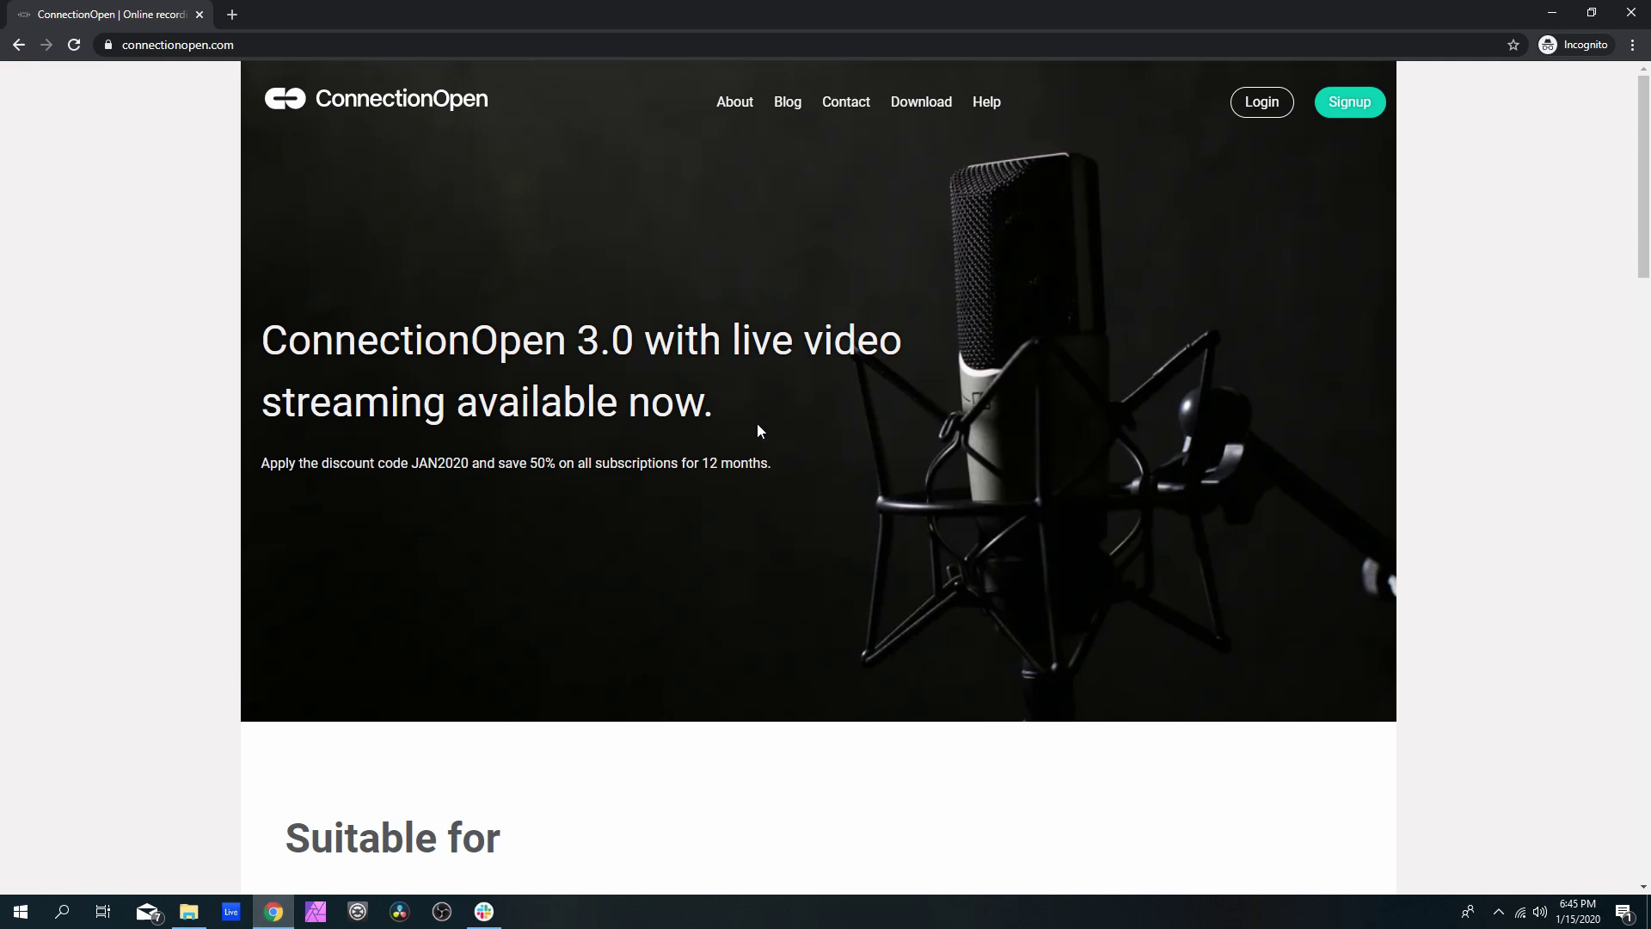
Step: Download the Windows installer ConnectionOpen_64.exe from the ConnectionOpen download page
click(918, 108)
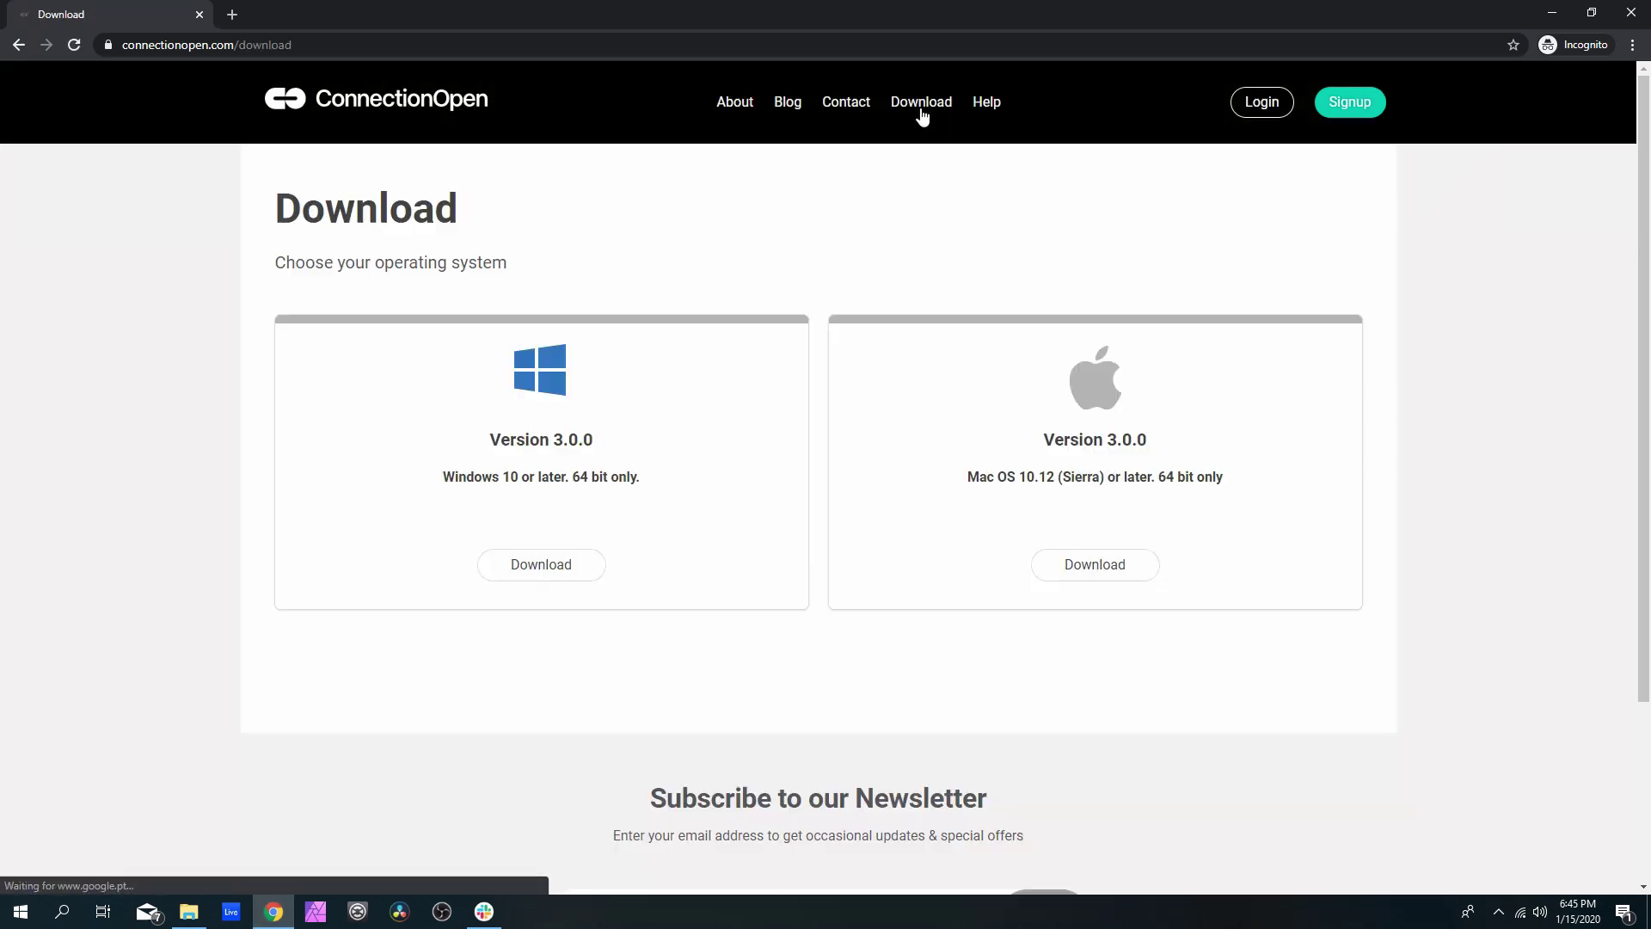
click(549, 577)
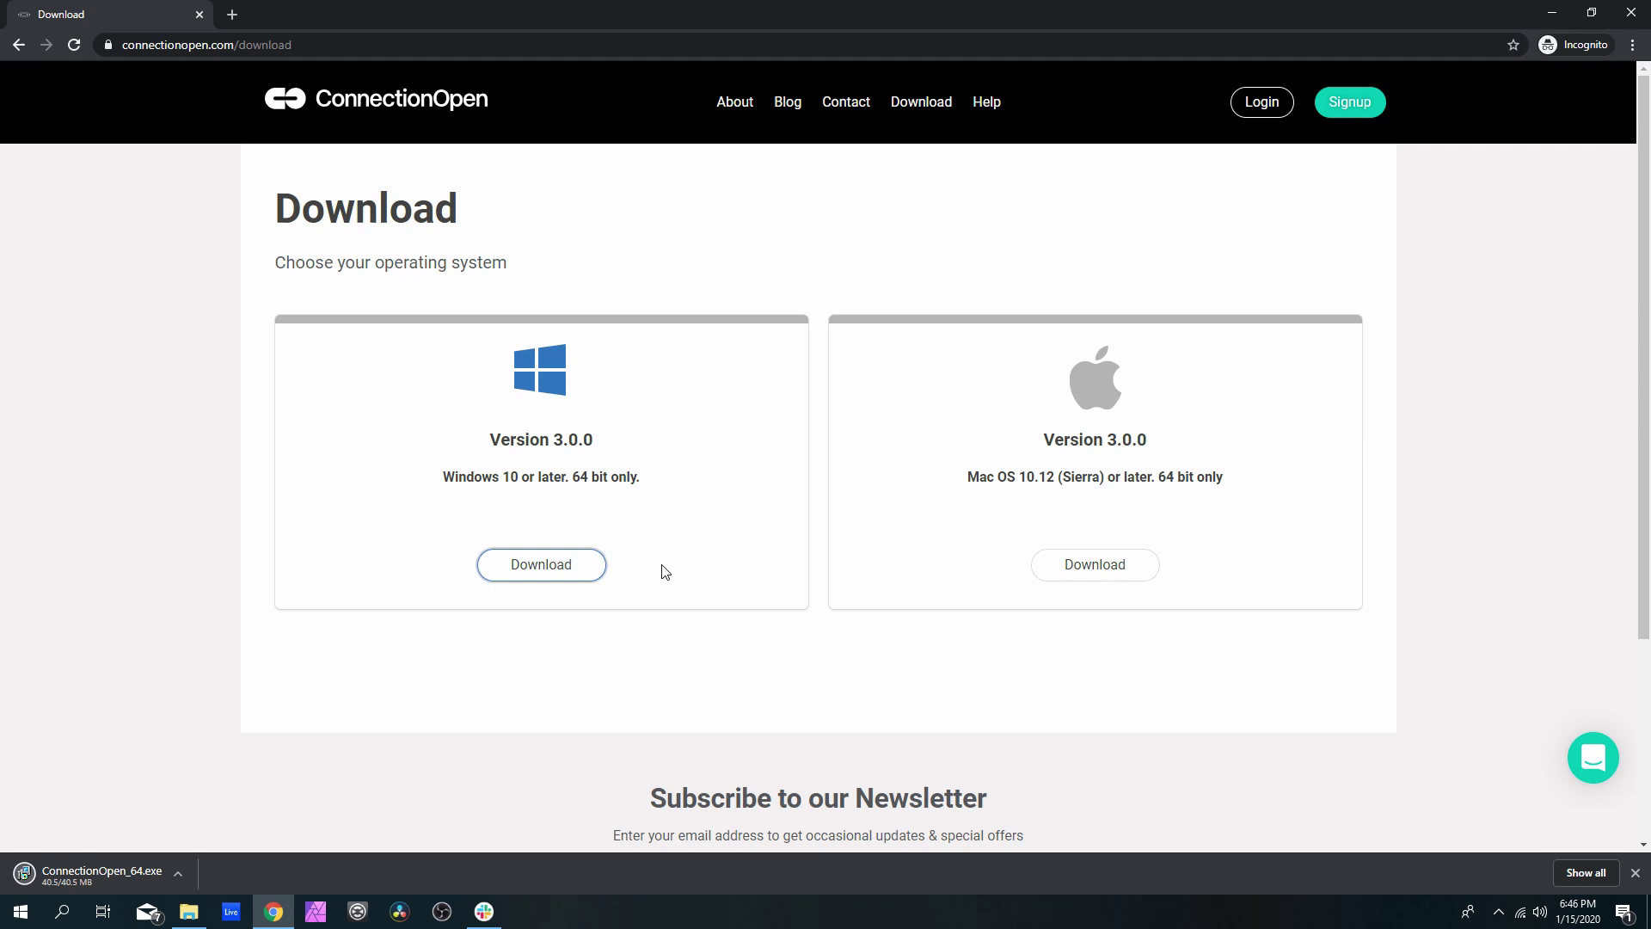
Step: Install ConnectionOpen 3.0.0 with default folders and a desktop shortcut, allowing the UAC prompt
click(129, 874)
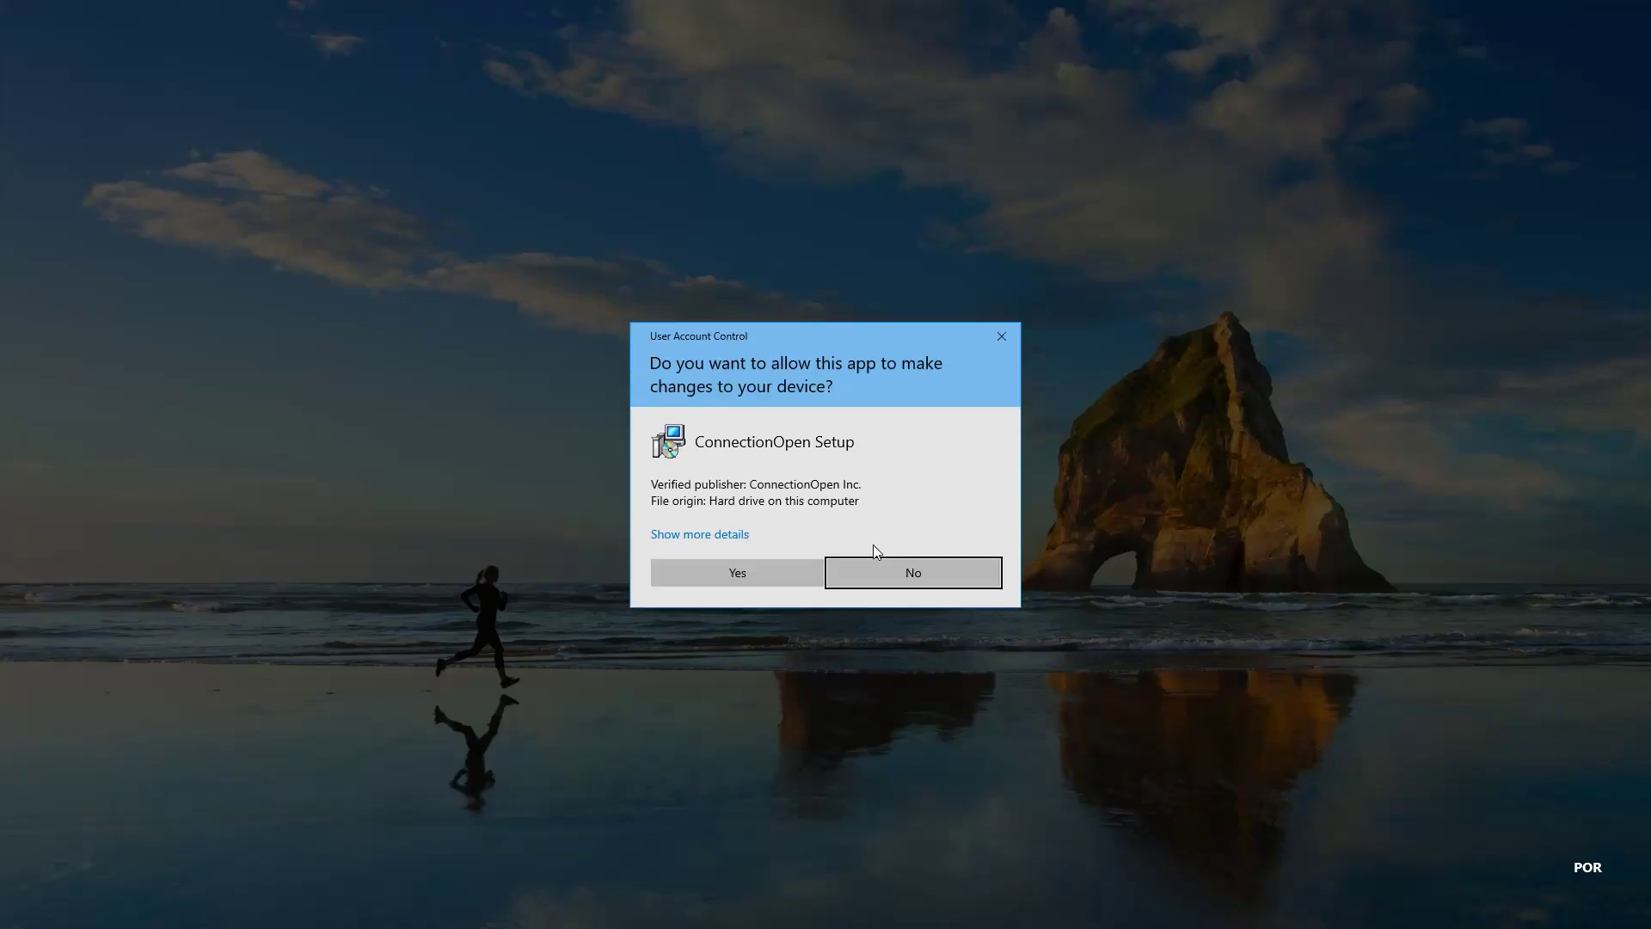
click(750, 579)
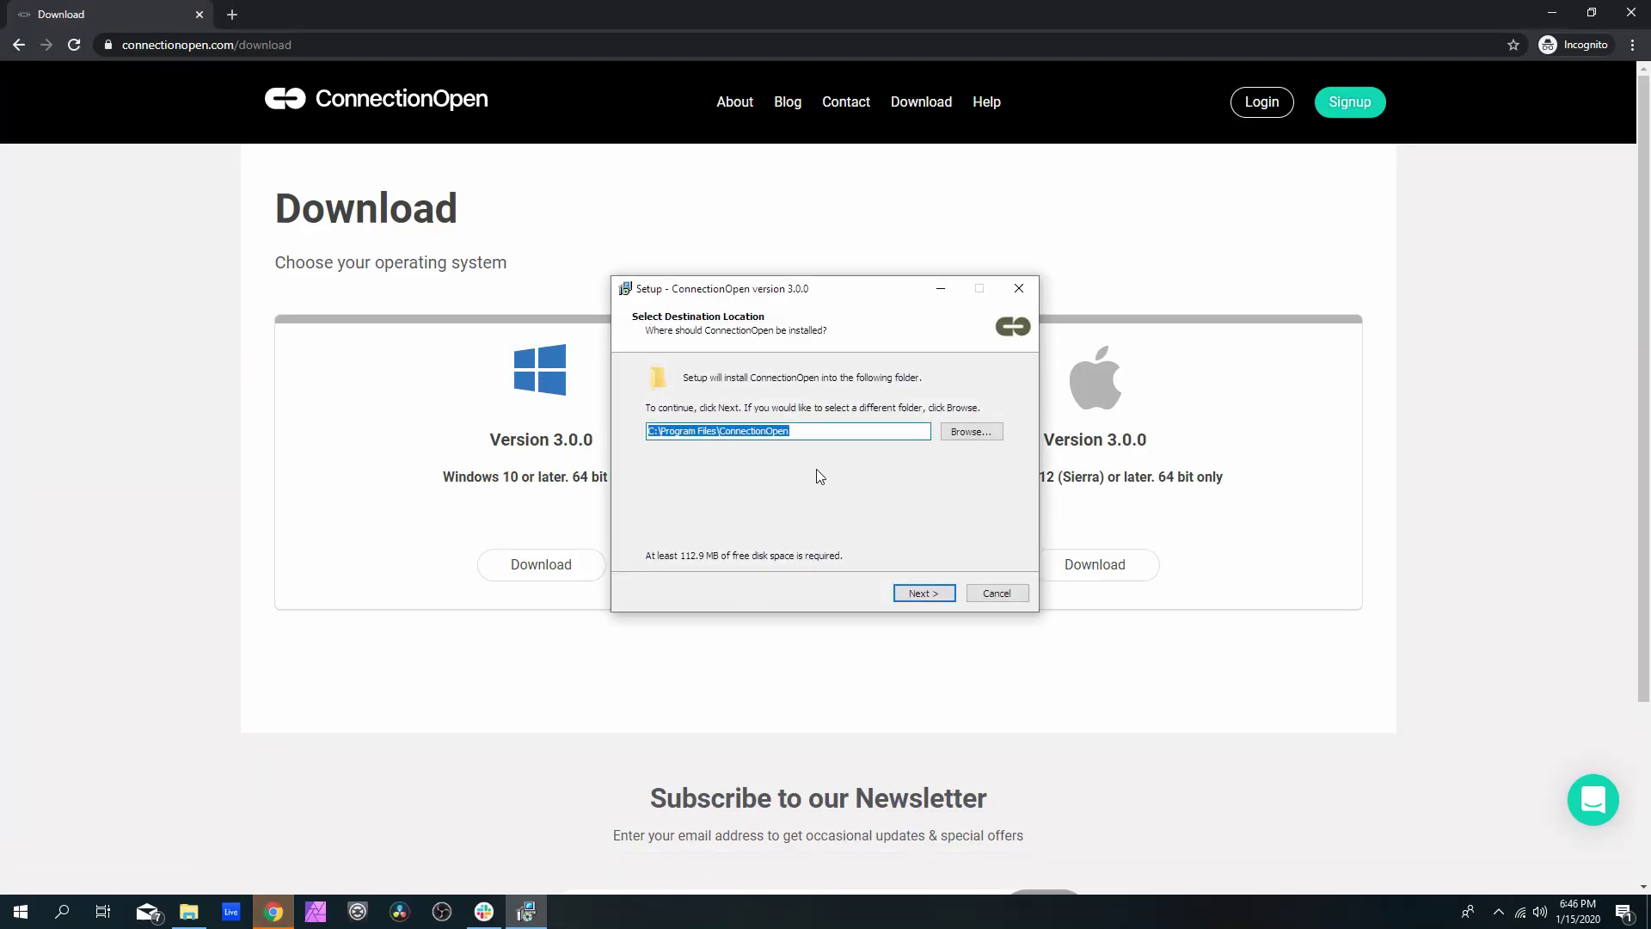
click(922, 593)
click(921, 598)
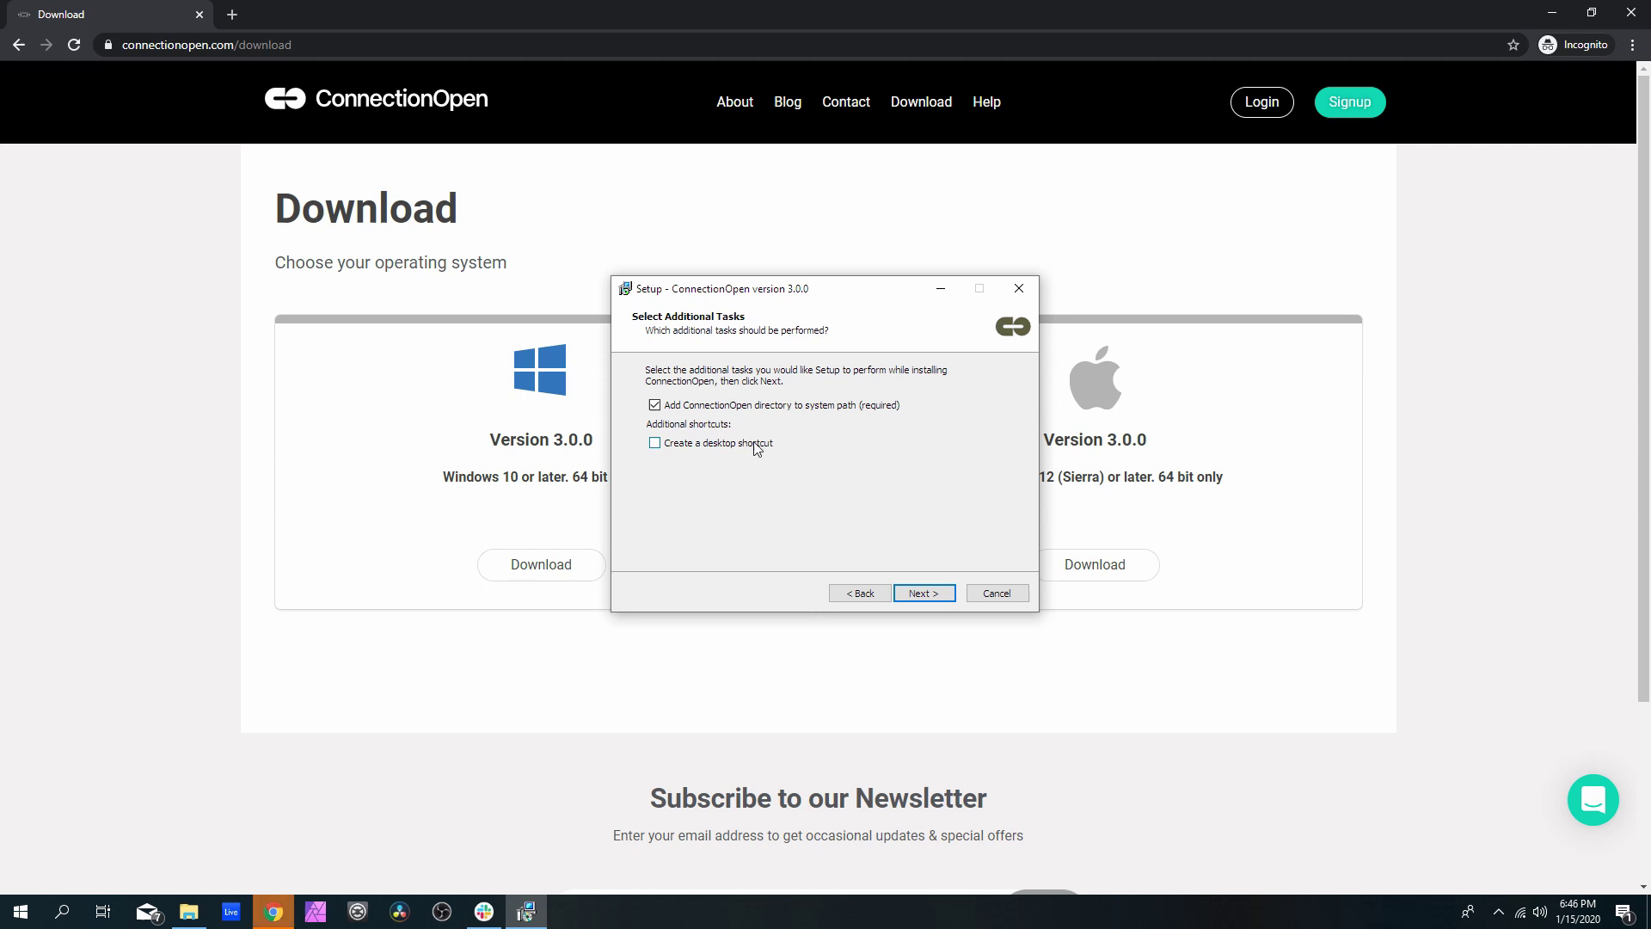
click(755, 447)
click(922, 595)
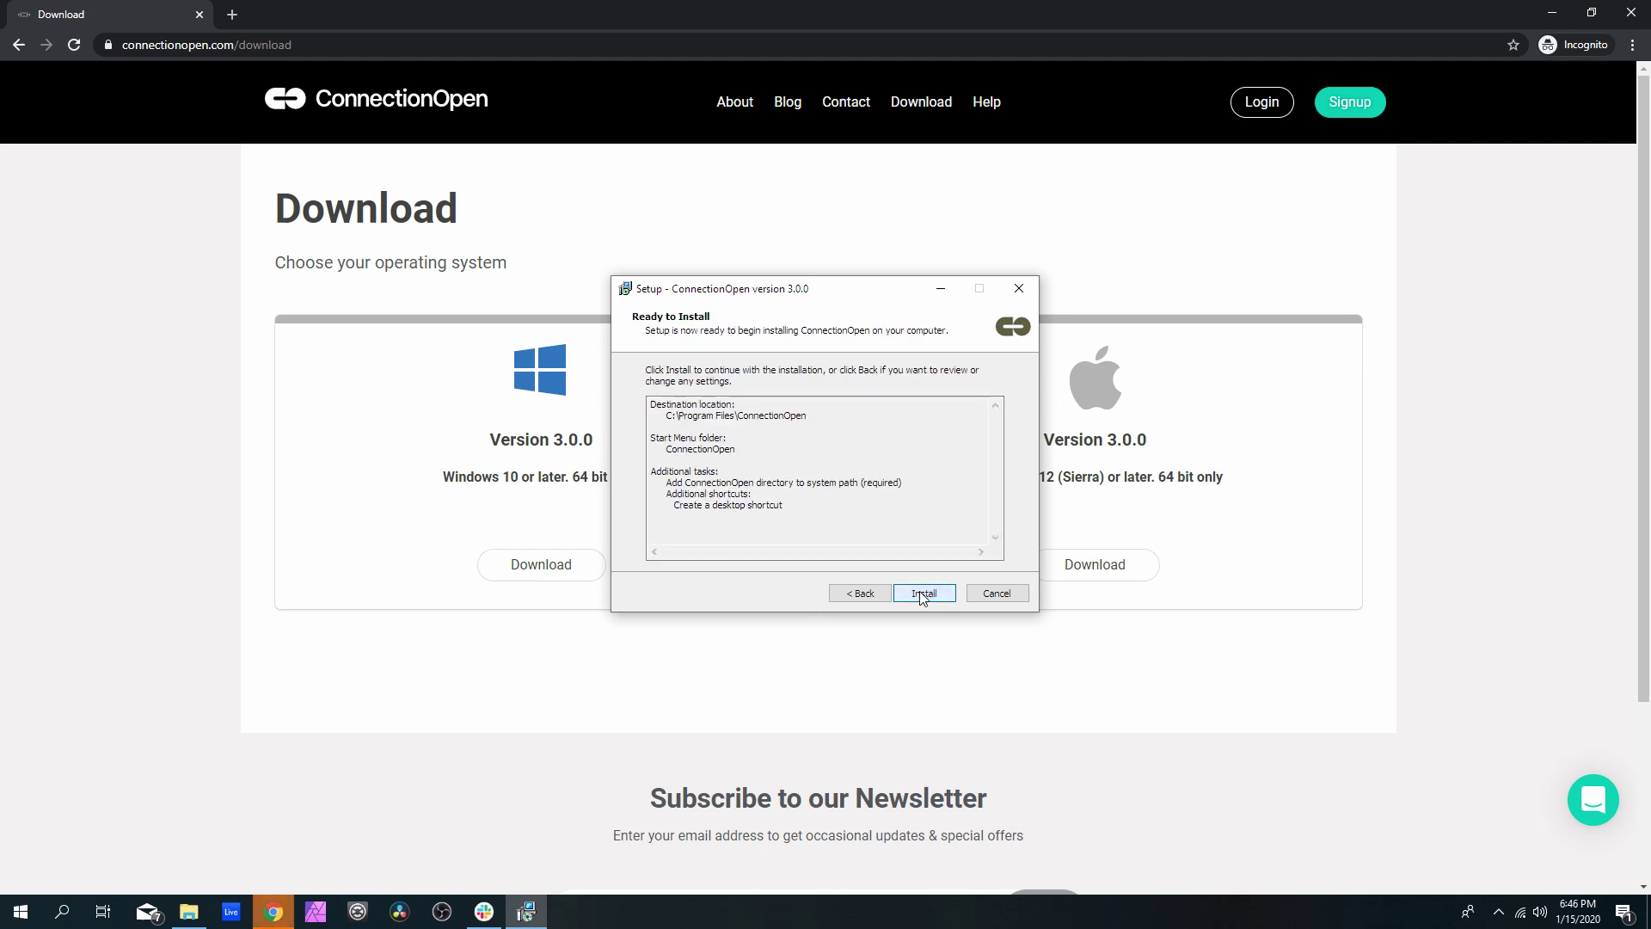
click(921, 595)
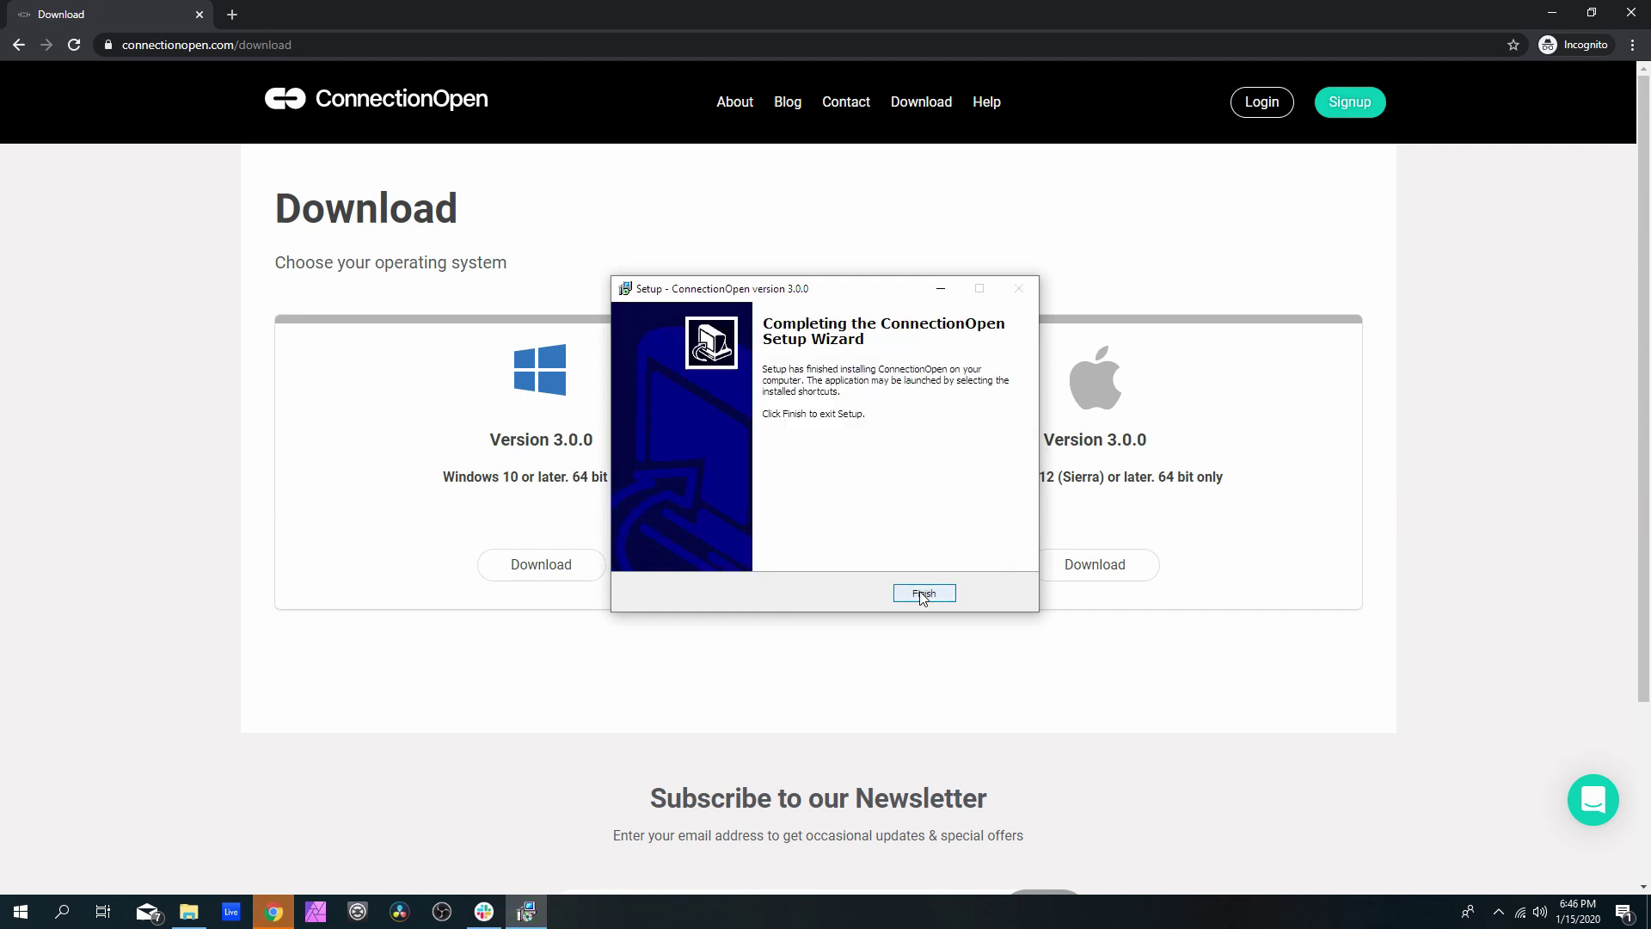
click(921, 594)
Step: Launch ConnectionOpen from its desktop shortcut and sign in with email and password
click(1551, 12)
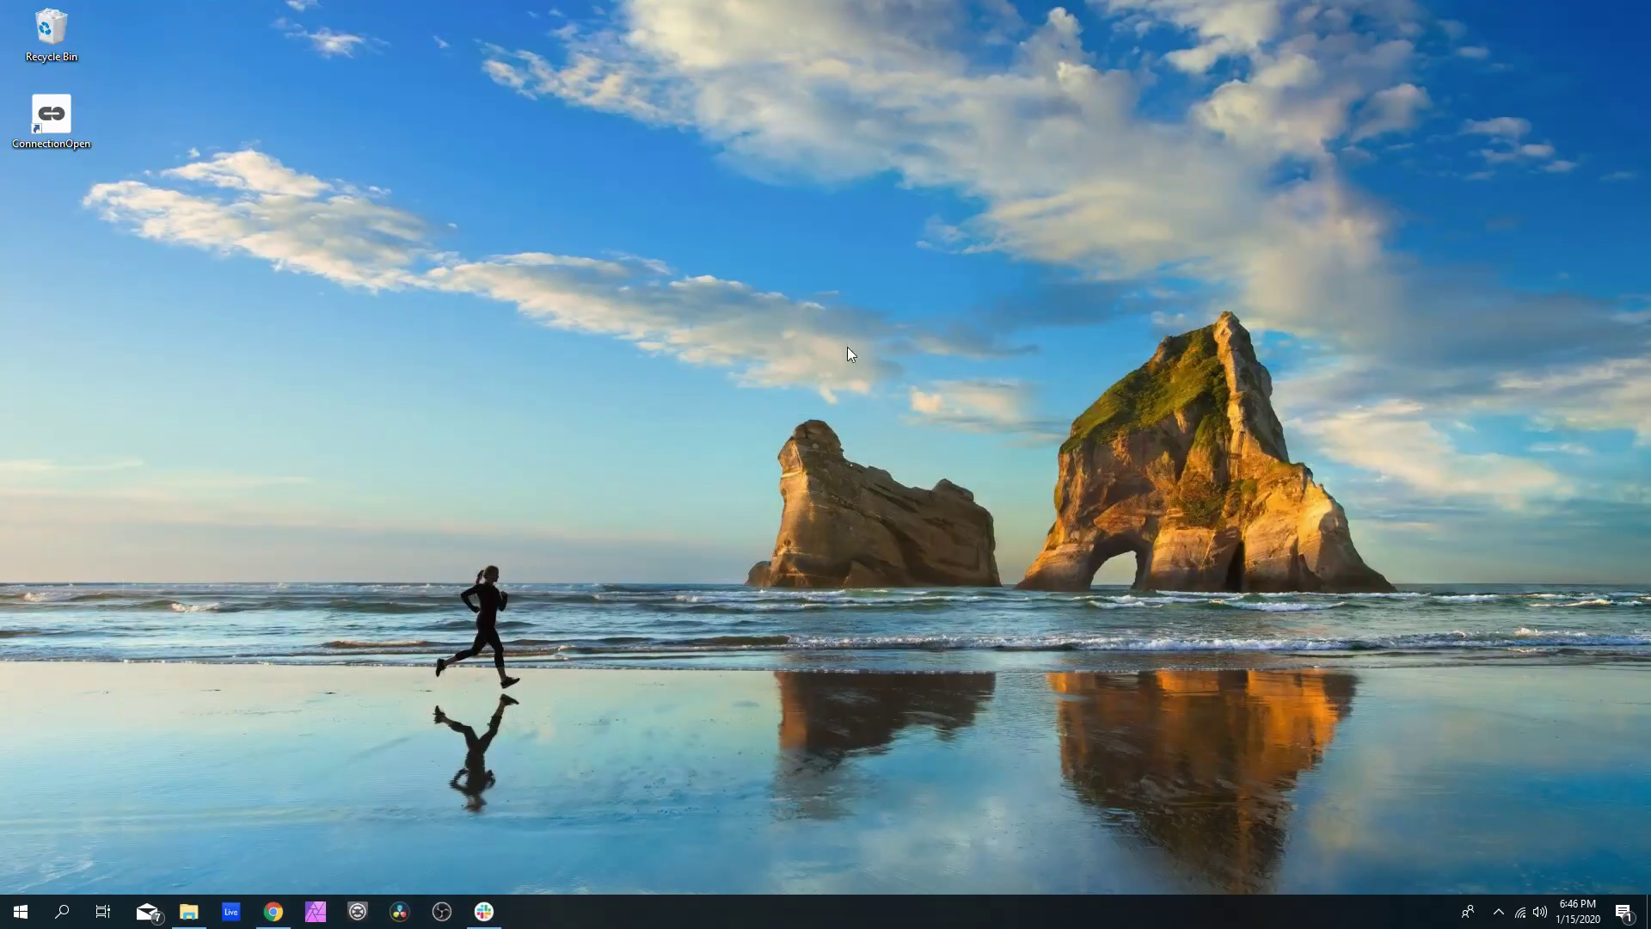
click(56, 123)
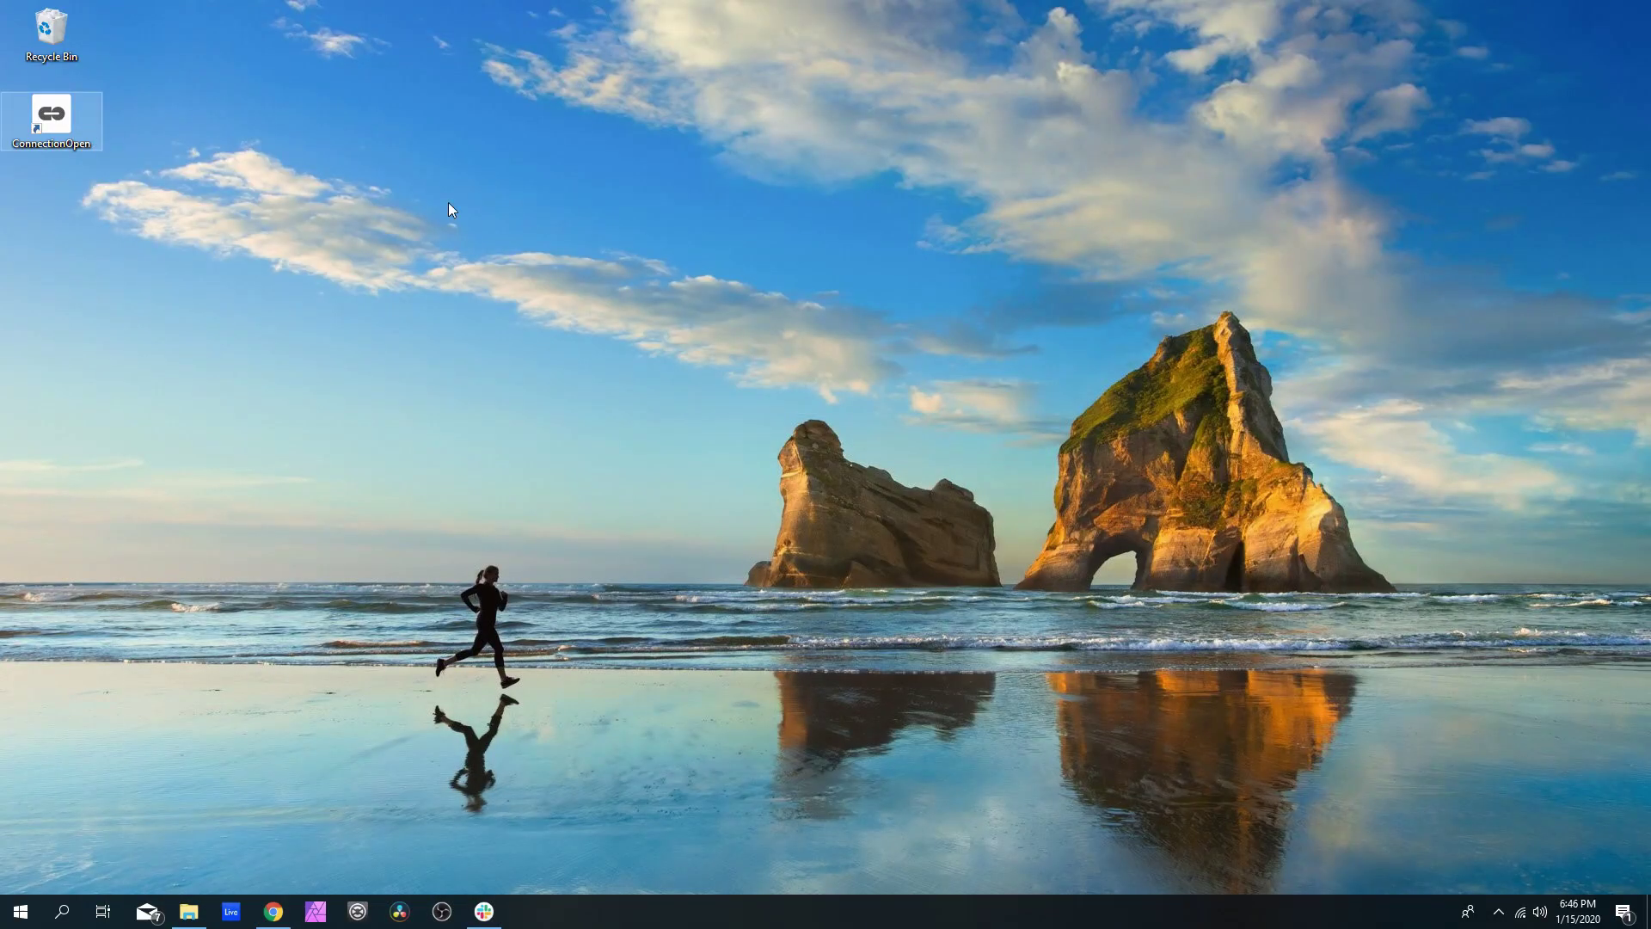
key(Return)
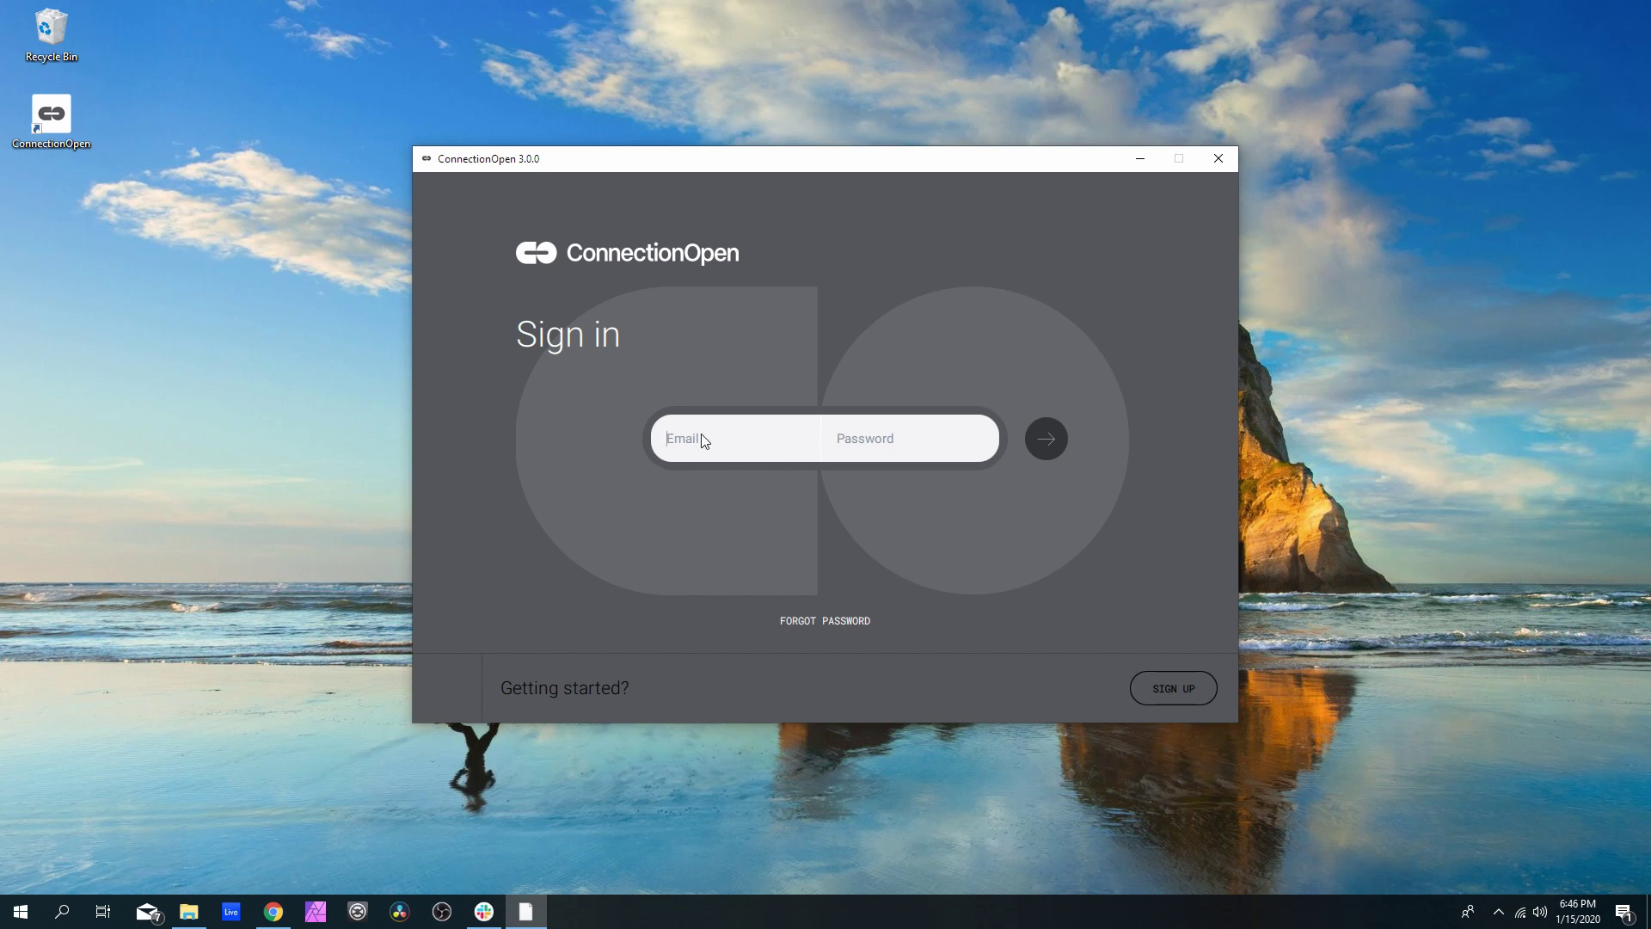
text(•••••••)
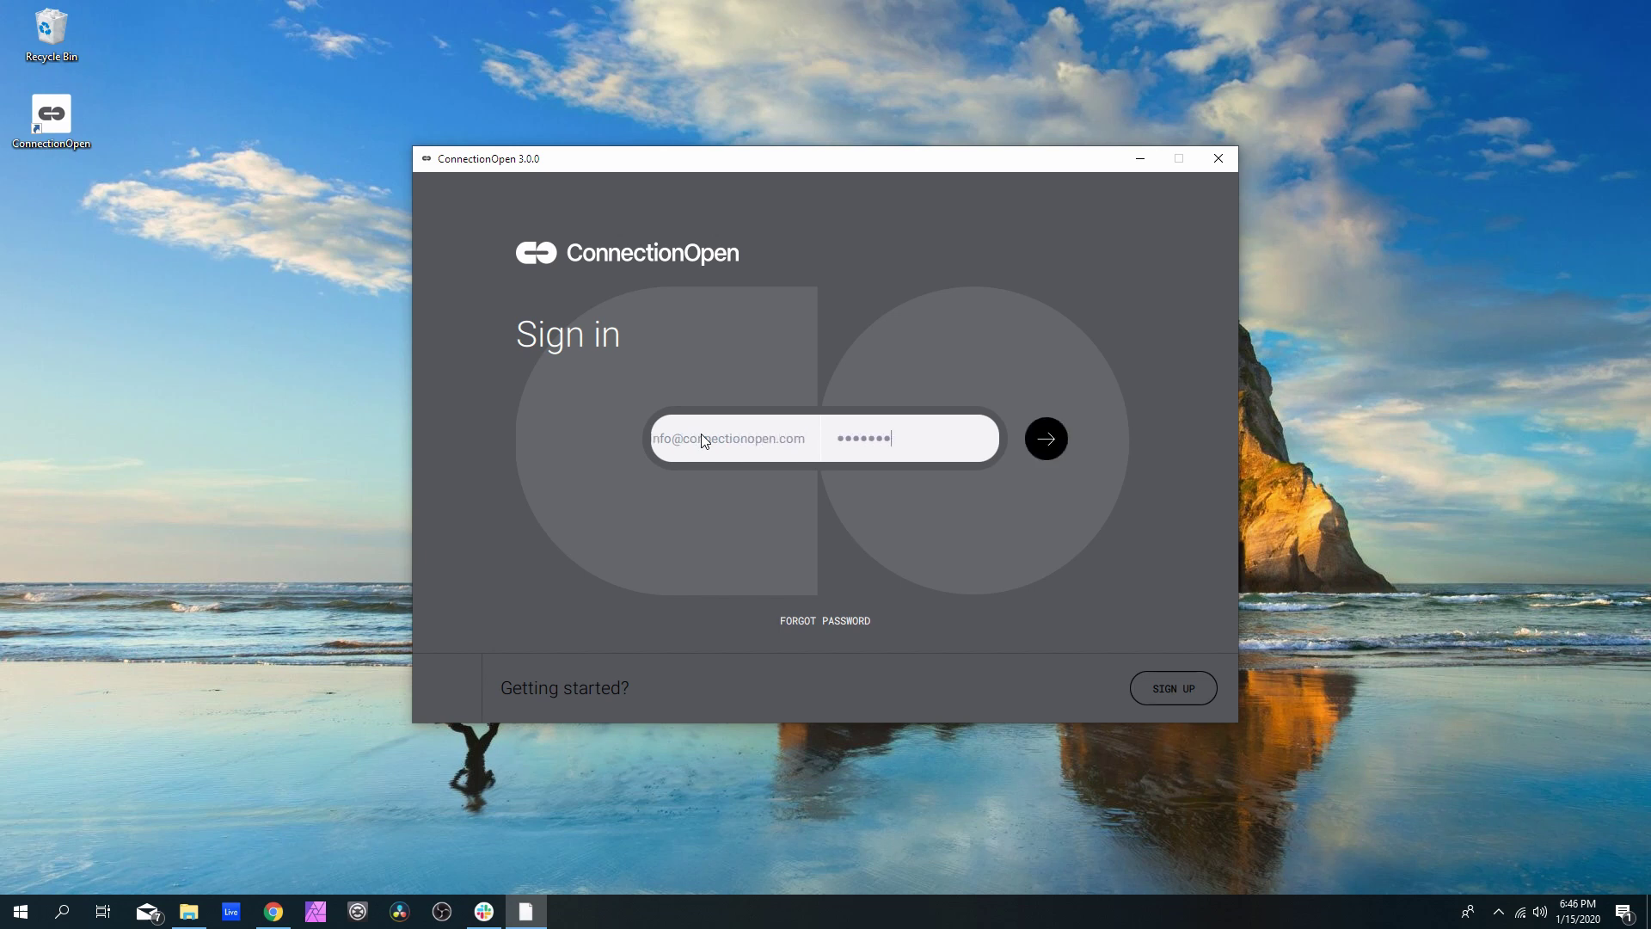
text(••)
key(Return)
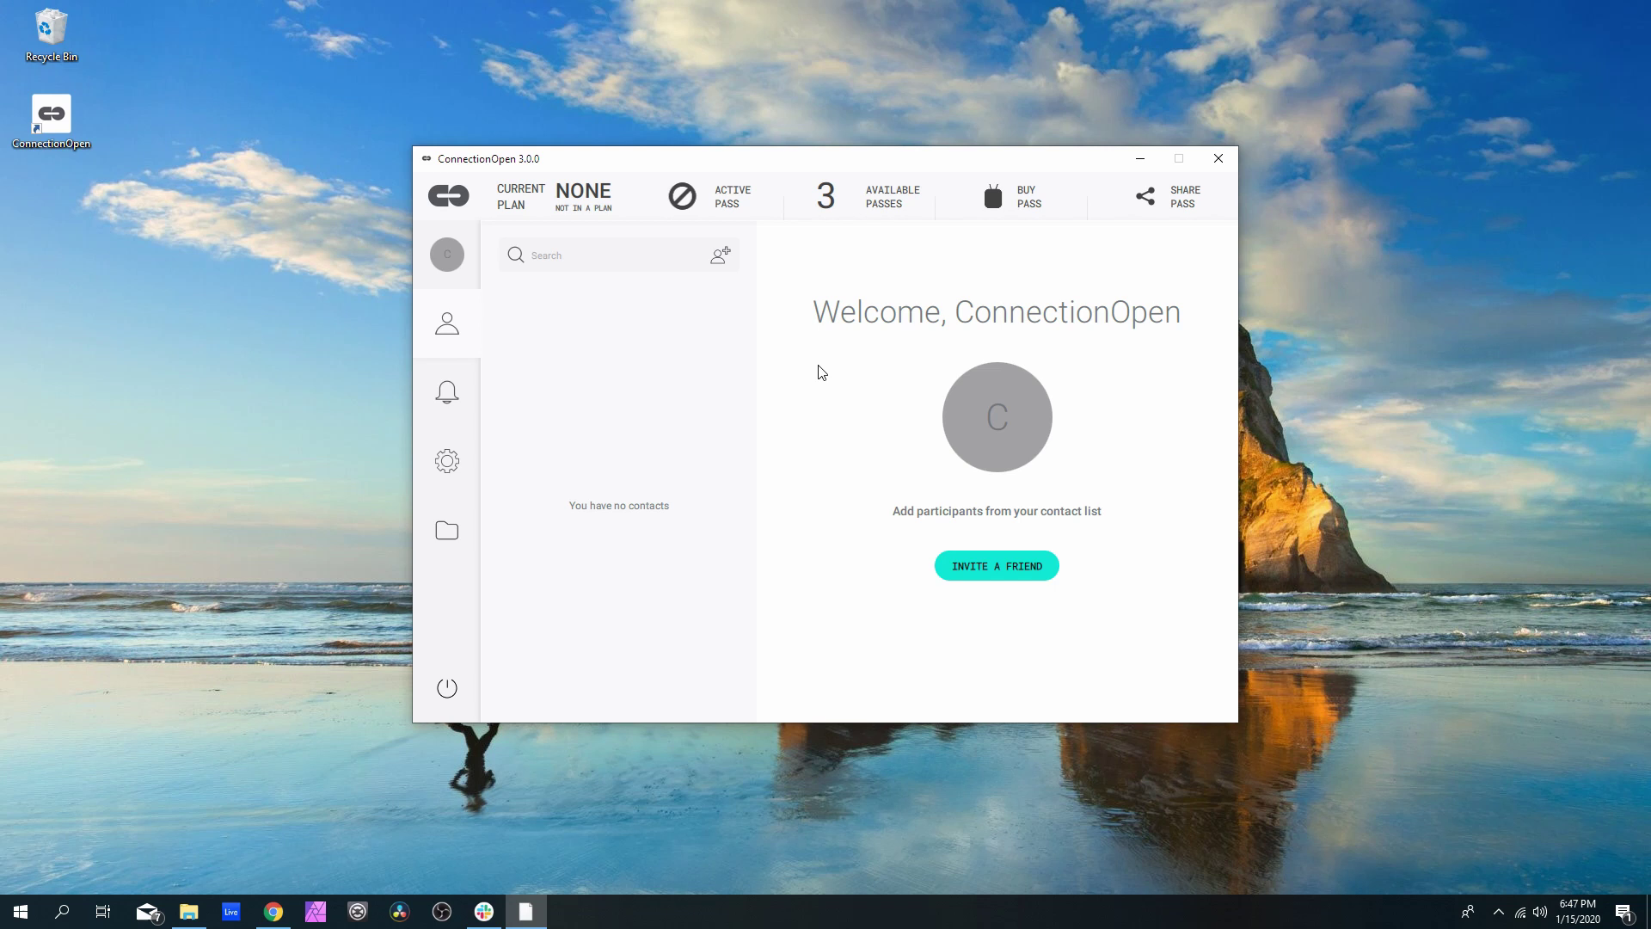
Step: Test the Focusrite USB ASIO output and input devices in the audio settings and close both monitors
click(450, 462)
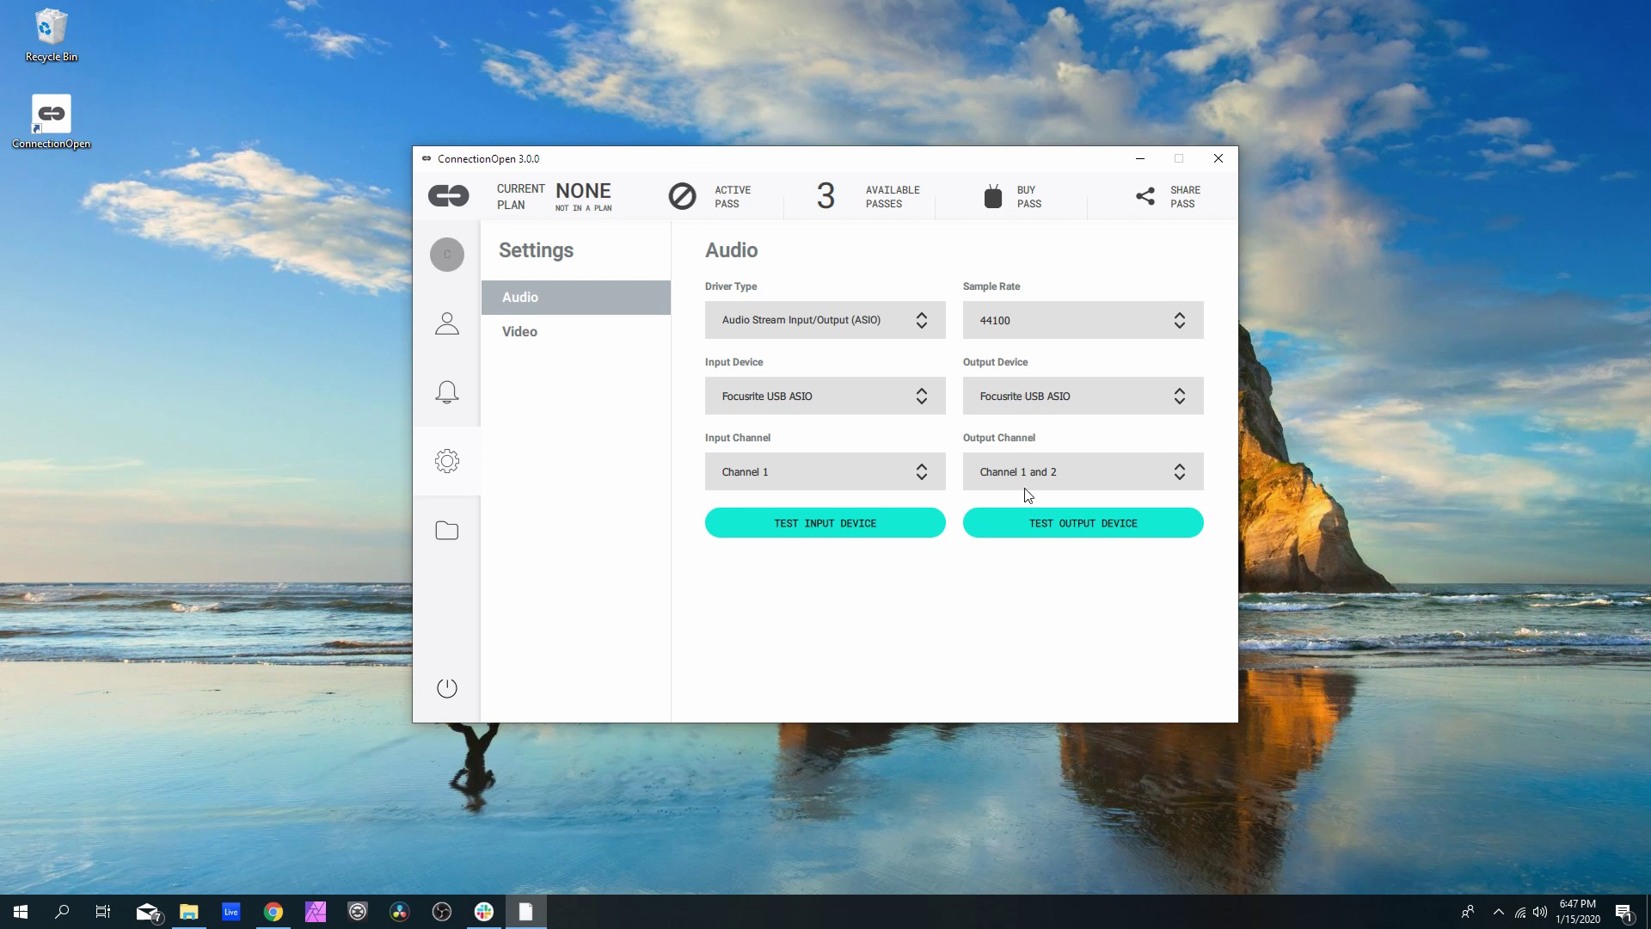
click(1035, 521)
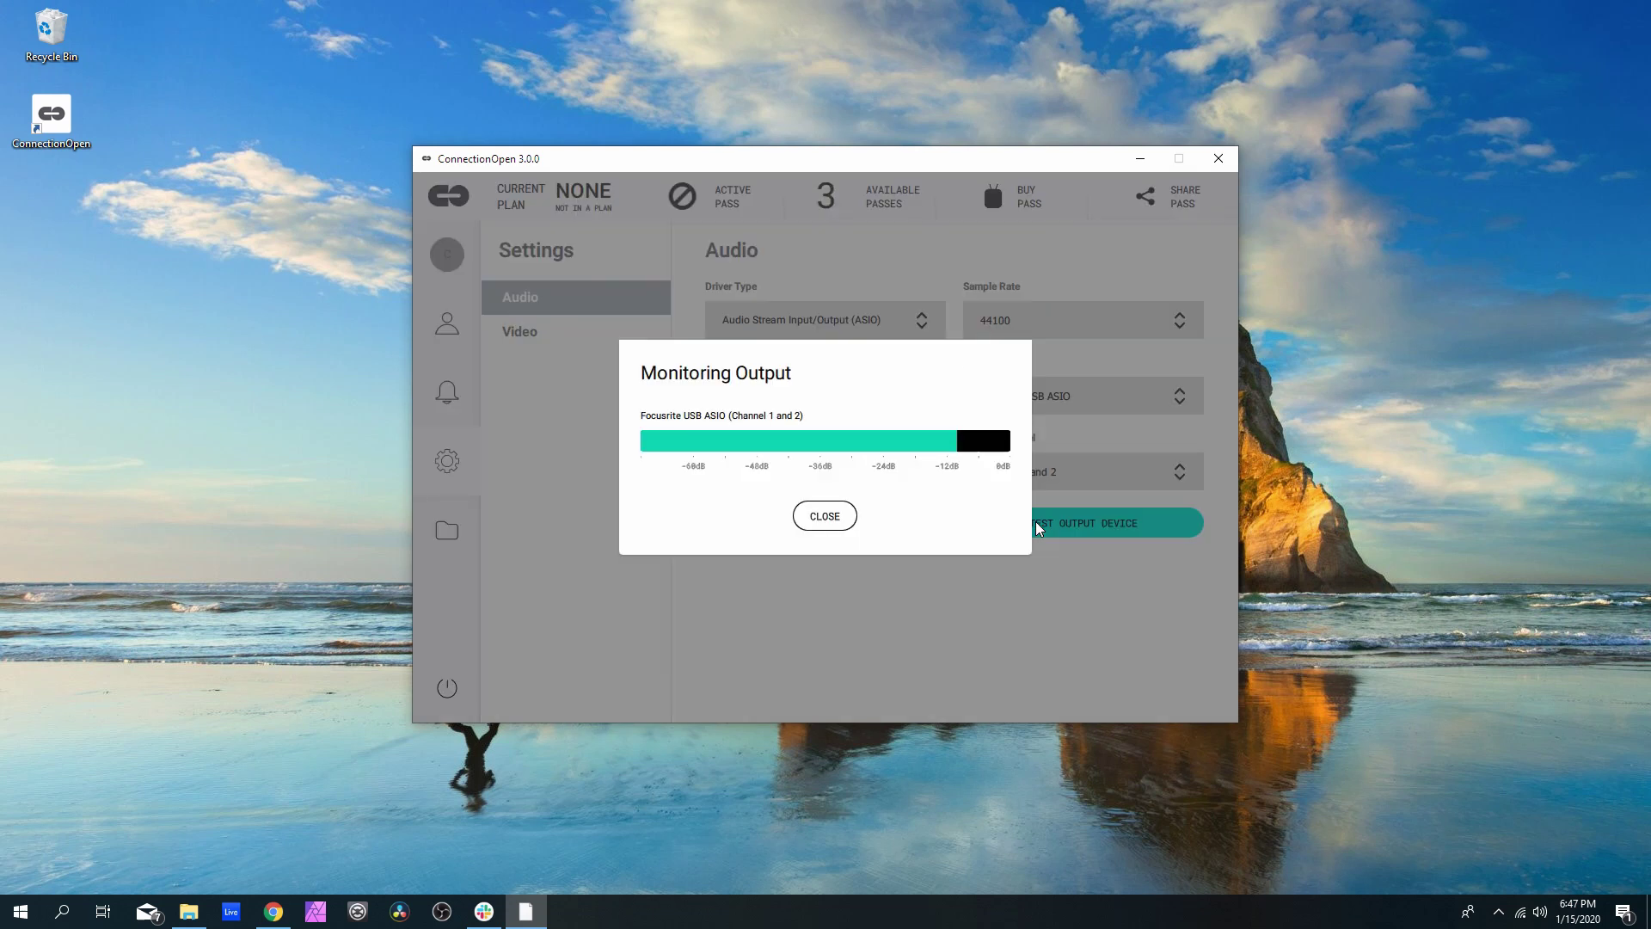
click(823, 515)
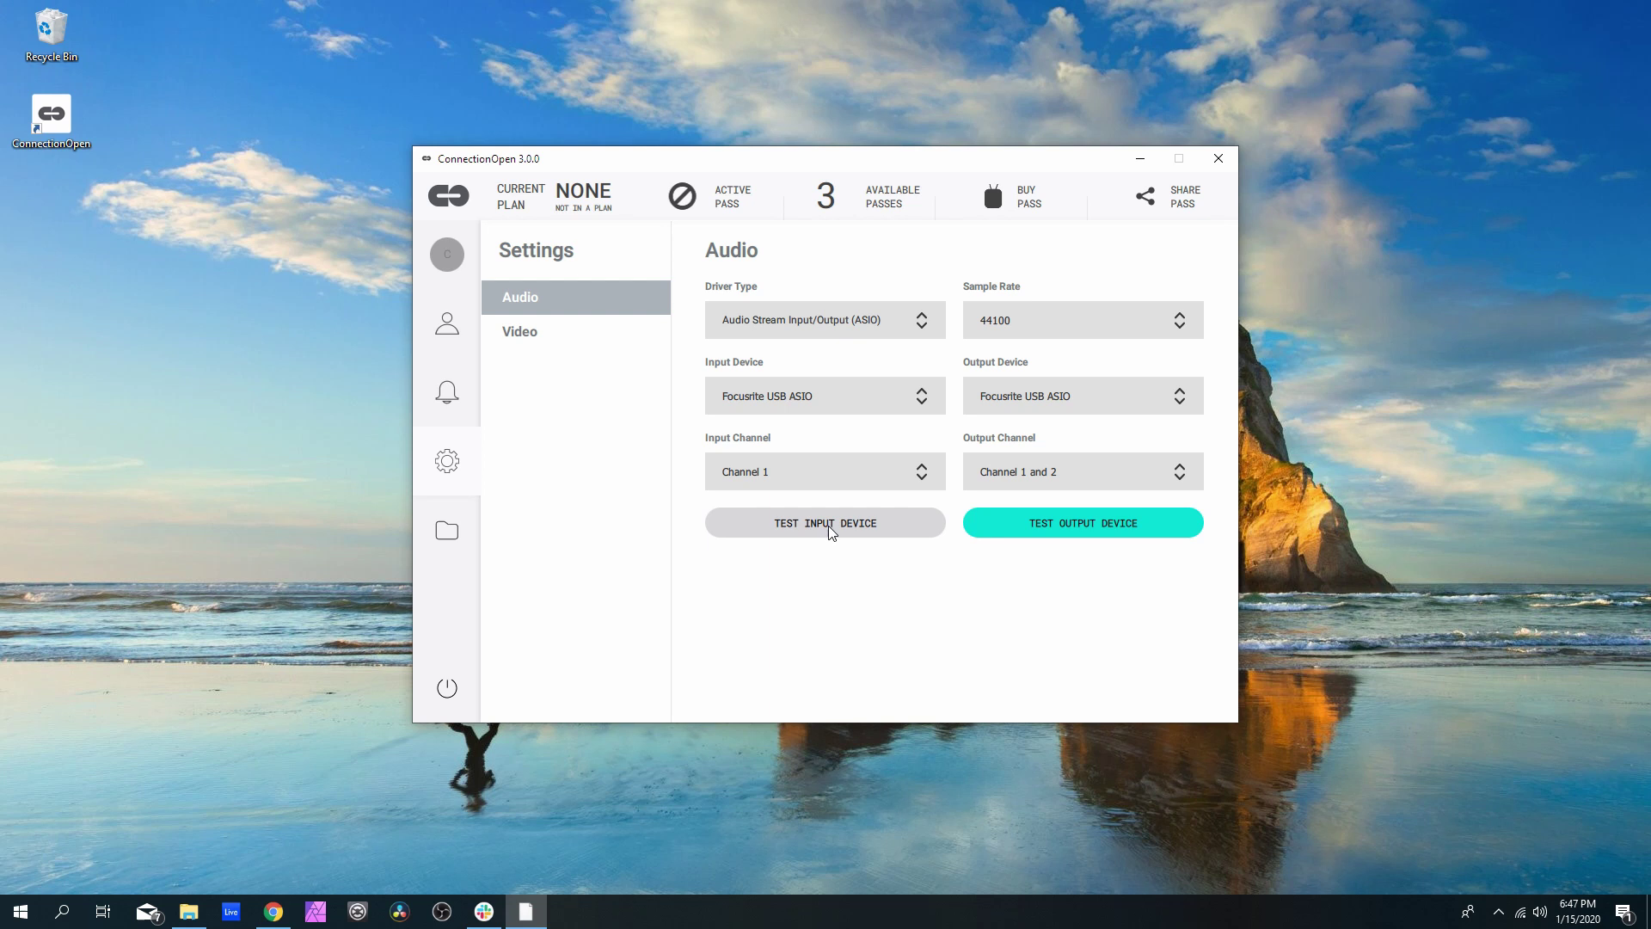
click(829, 526)
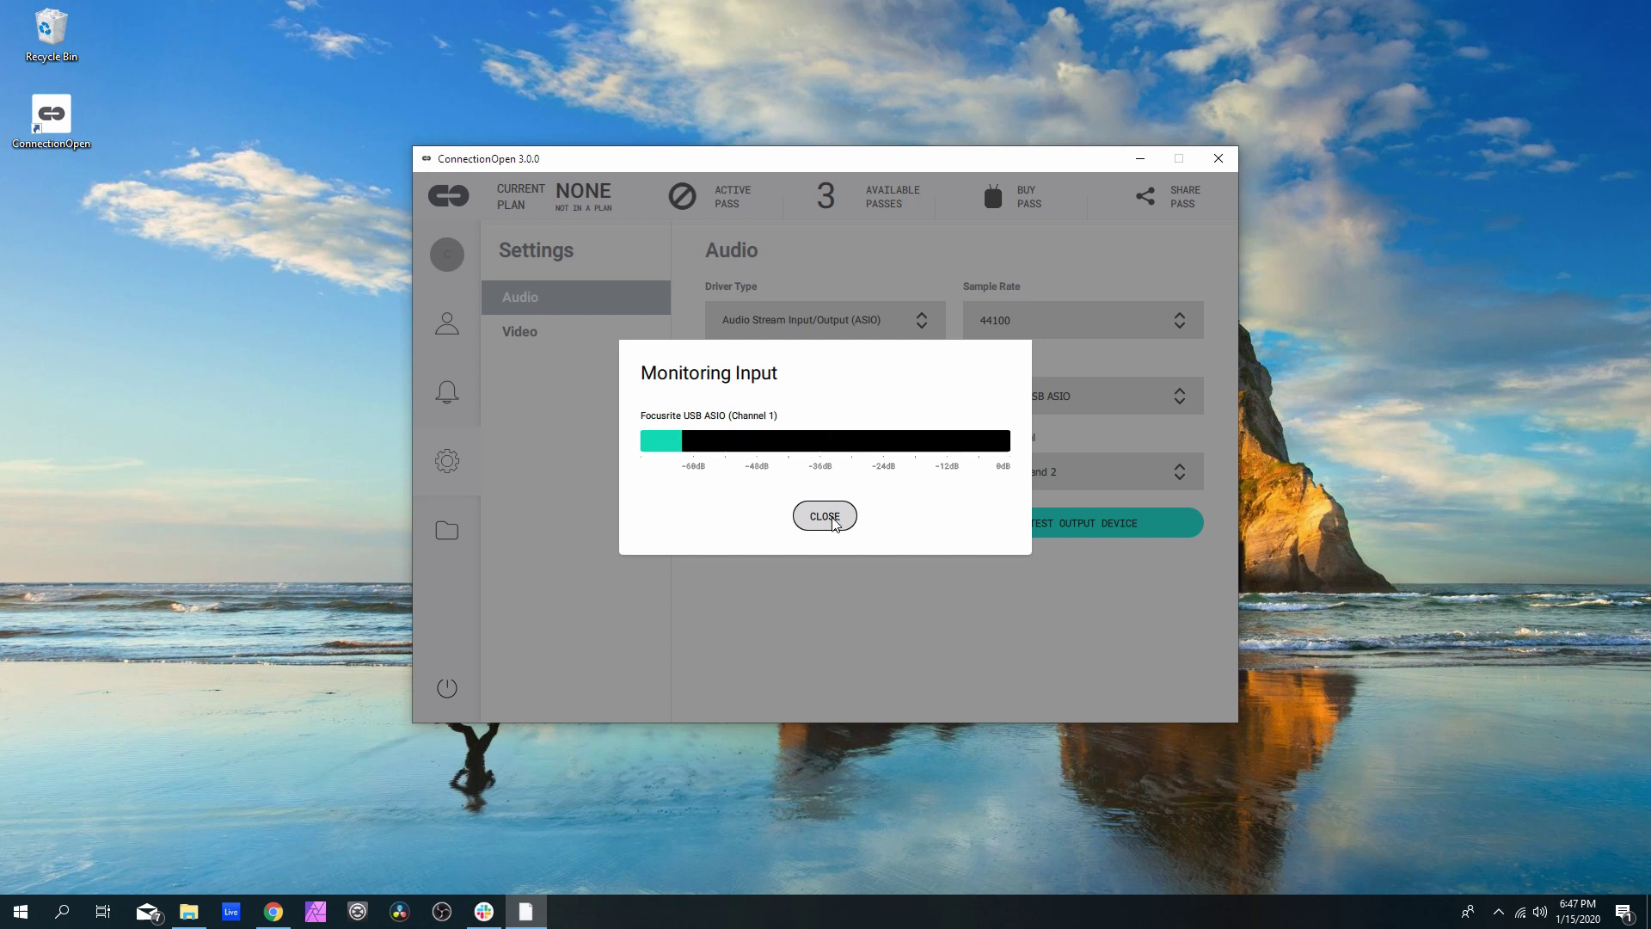
click(832, 514)
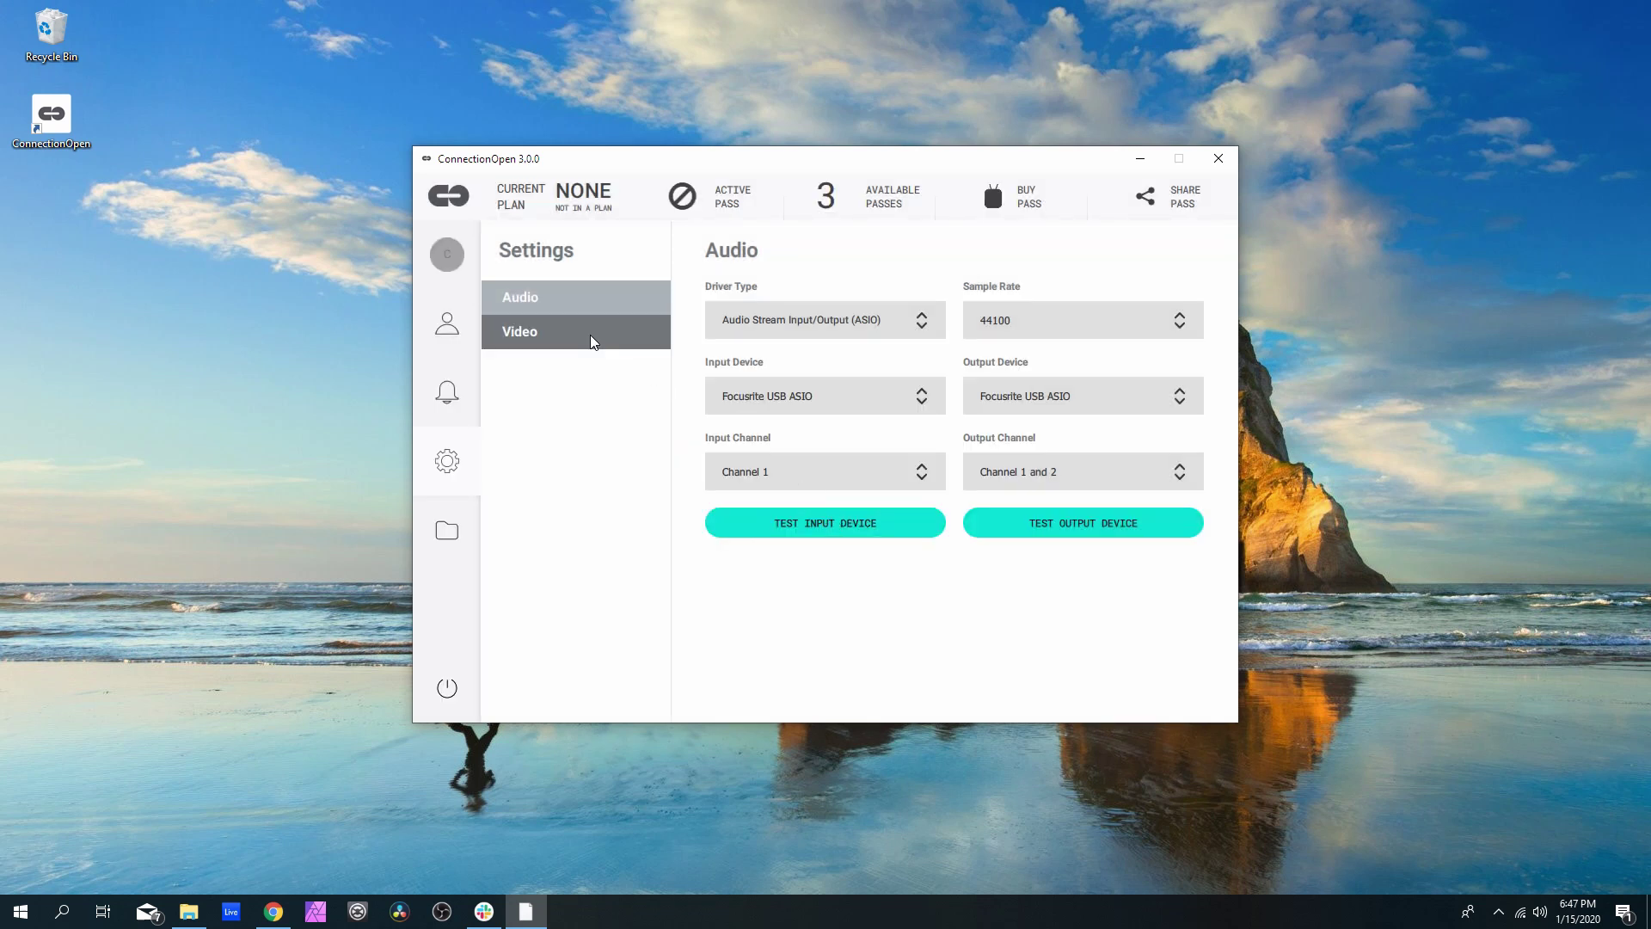
Step: Check the HD Pro Webcam C920 preview in video settings, then return to the contacts view
click(589, 336)
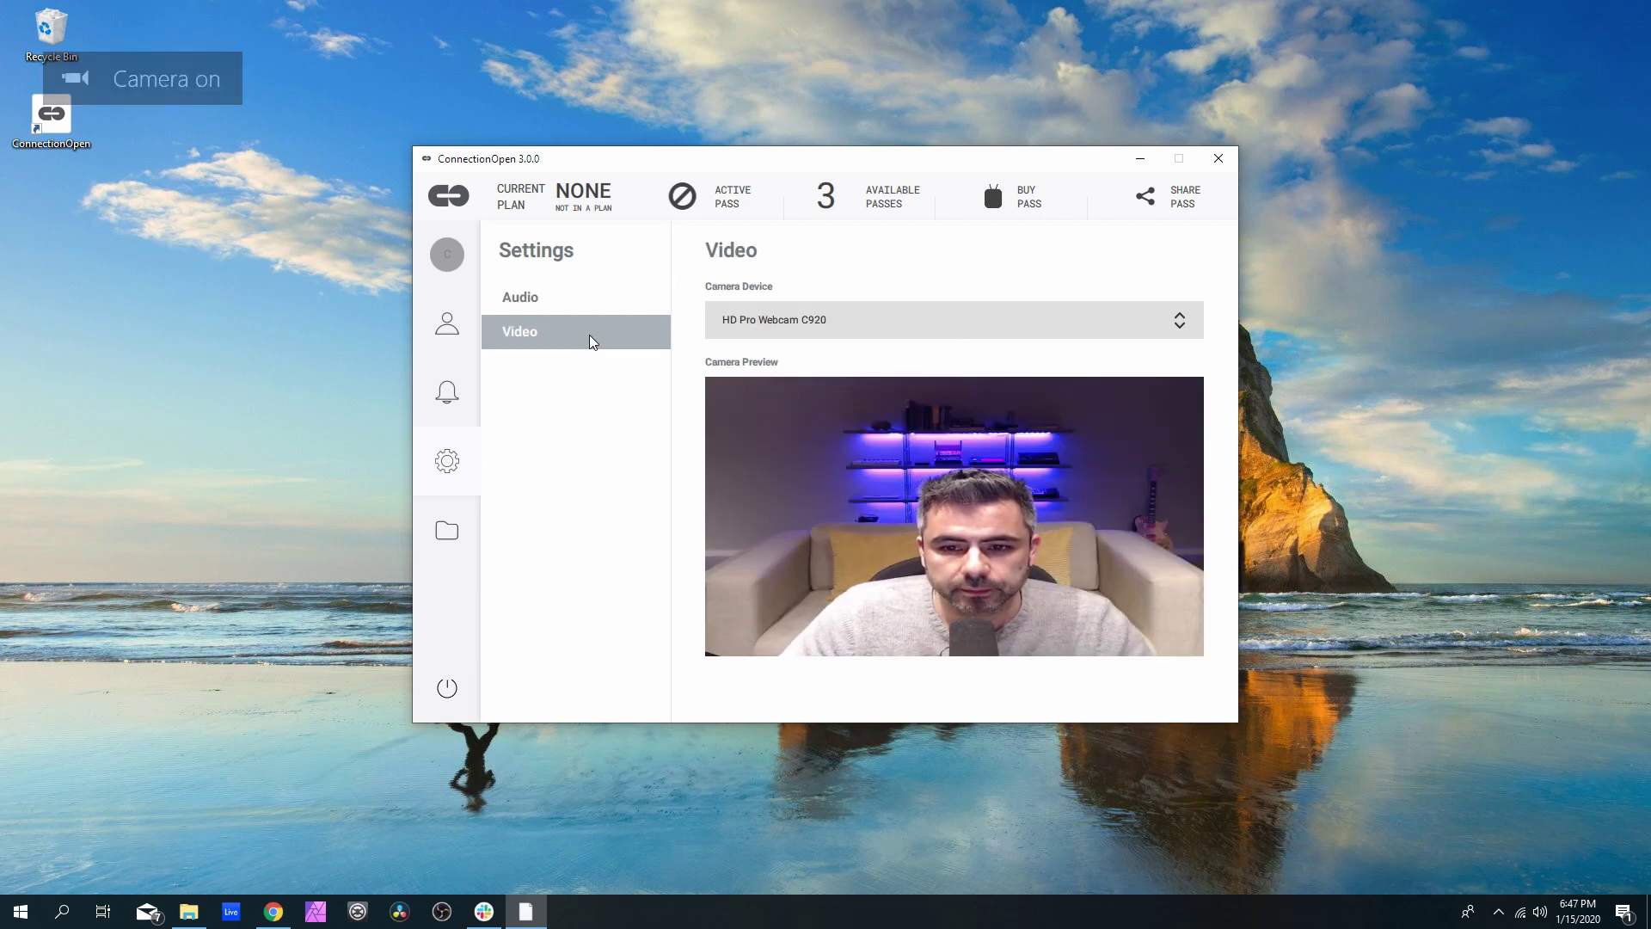
click(846, 334)
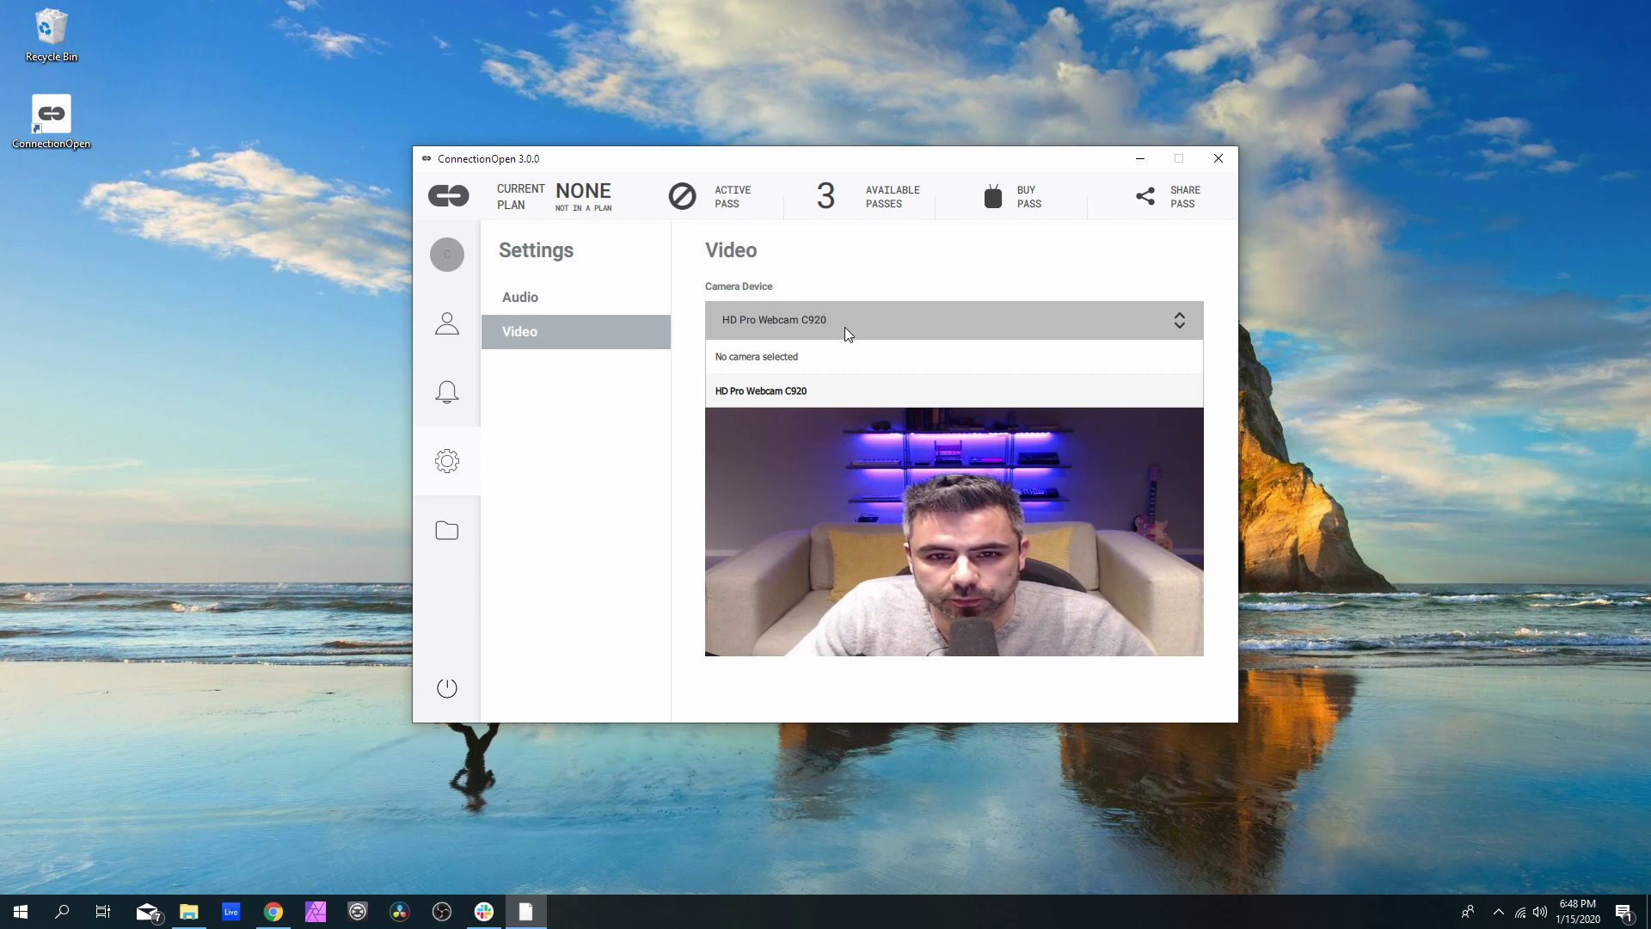
click(844, 324)
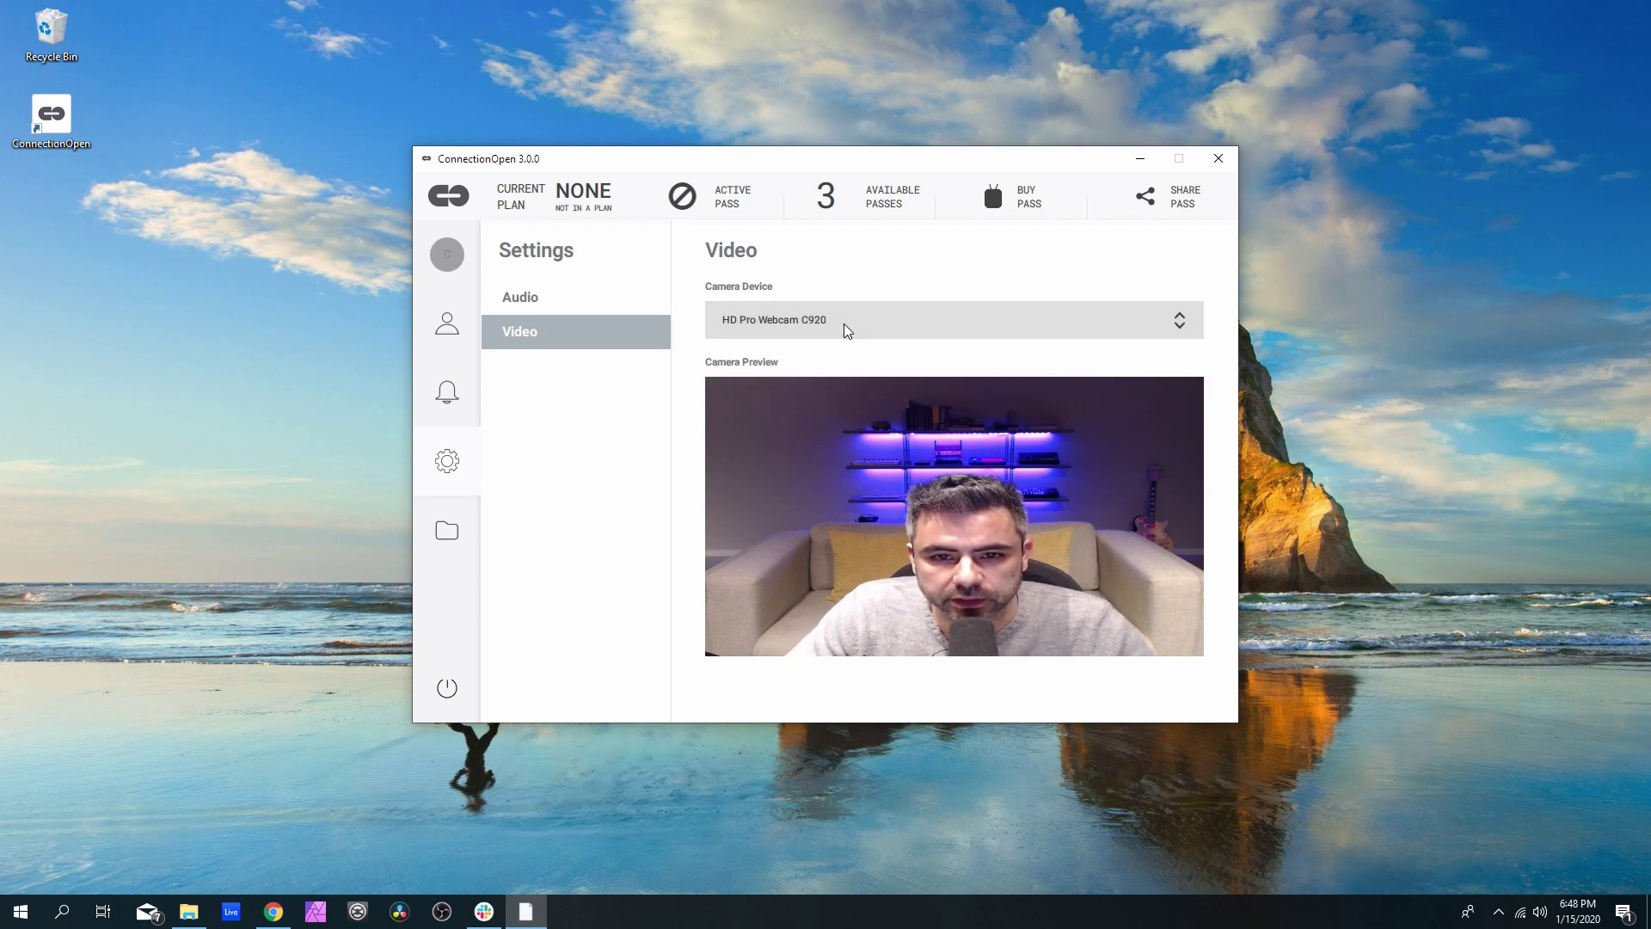
click(453, 326)
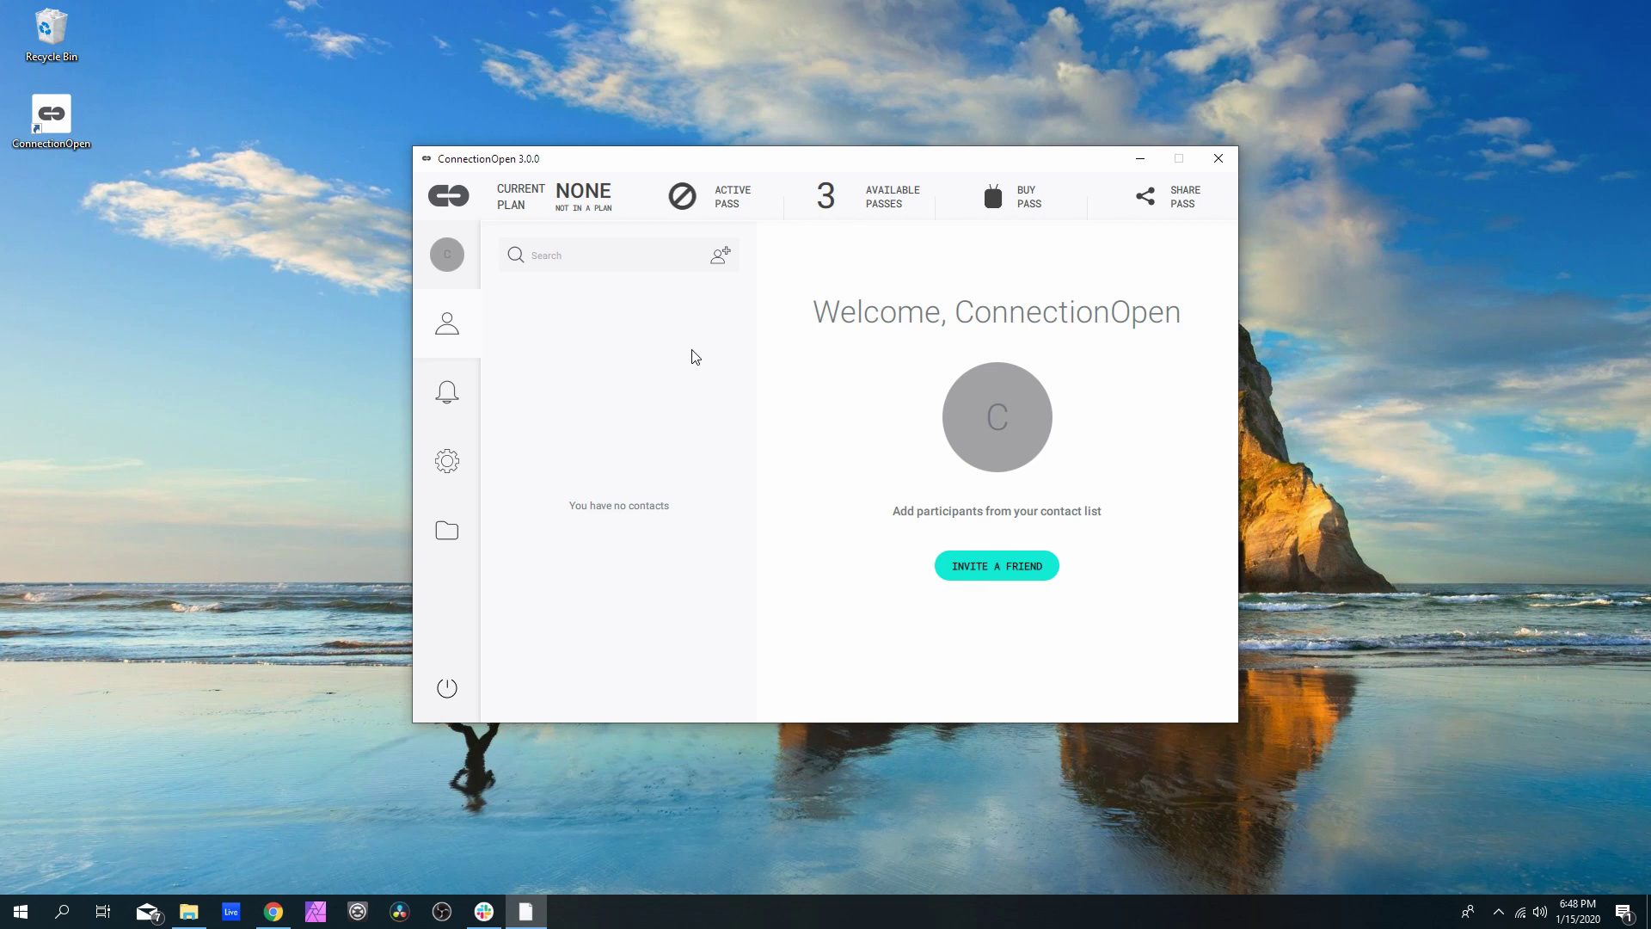
Step: Invite Nuno as a contact by sending an invitation to his email address
click(723, 265)
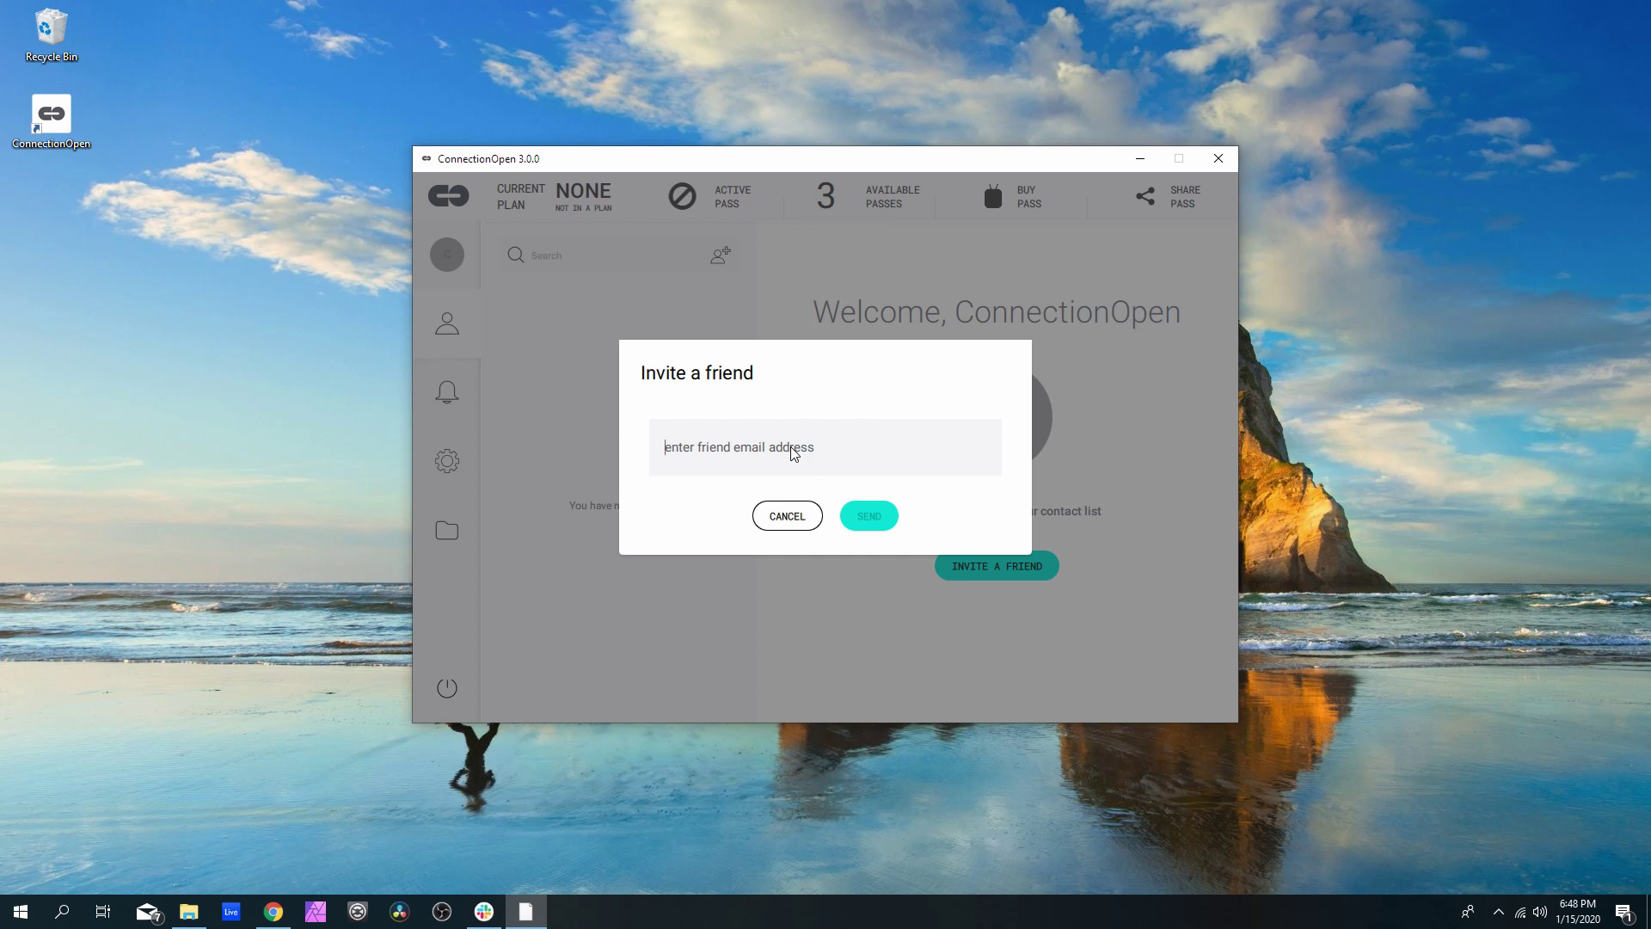
click(875, 516)
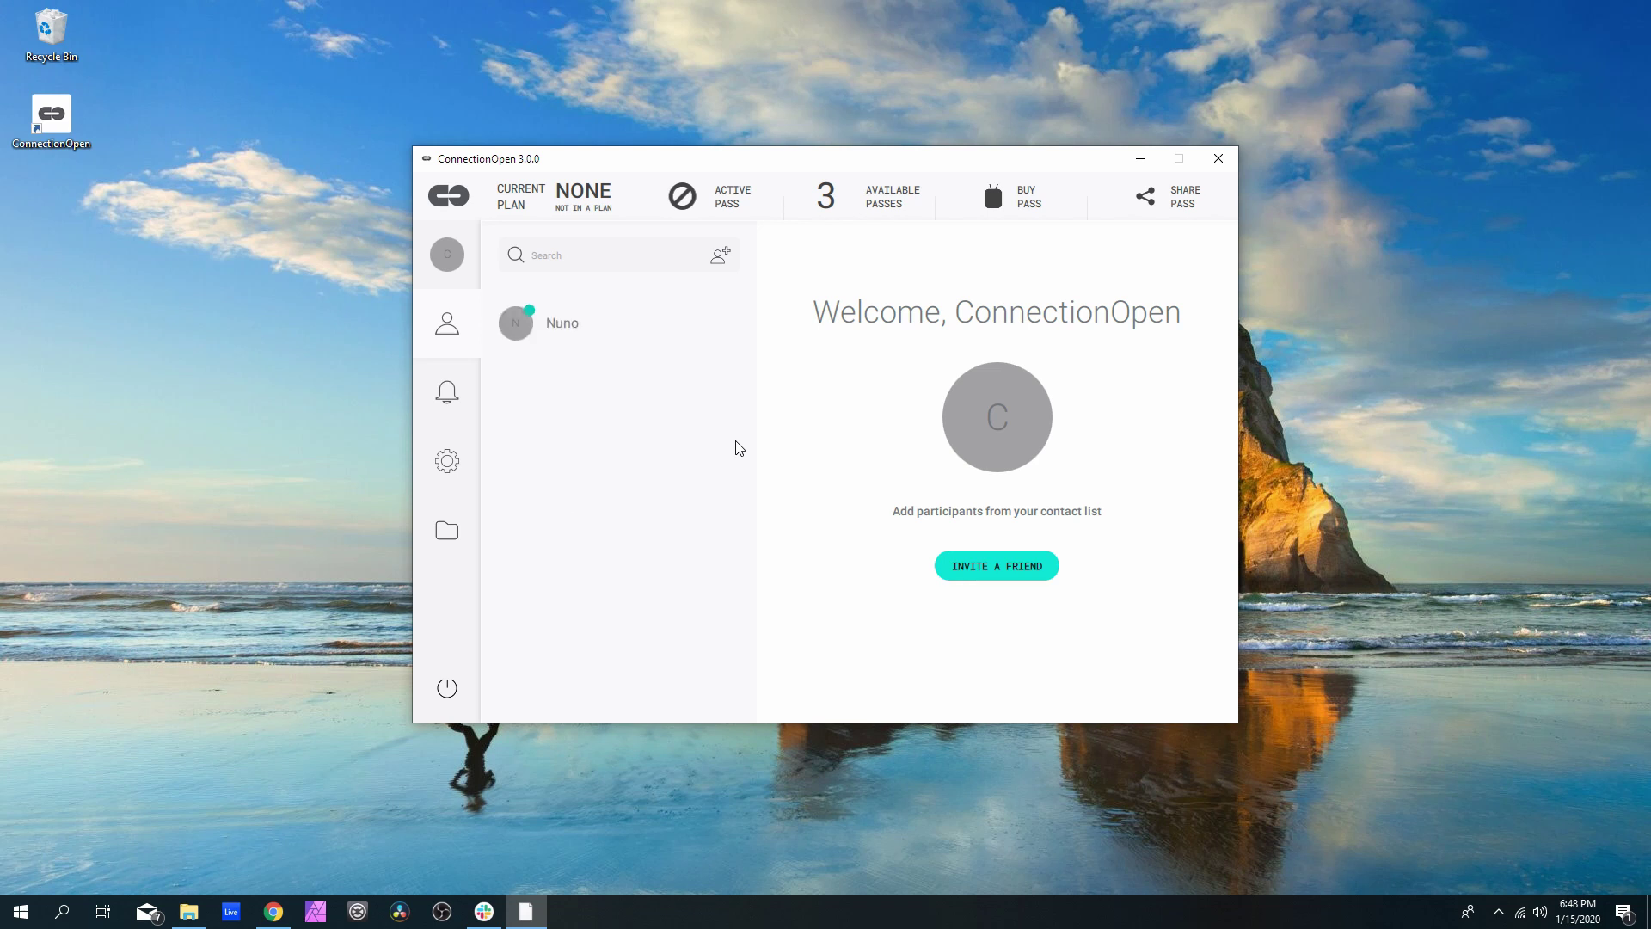
Step: Activate a daily pass and start the video session 'Session on a Wednesday' with Nuno
click(579, 327)
click(1000, 556)
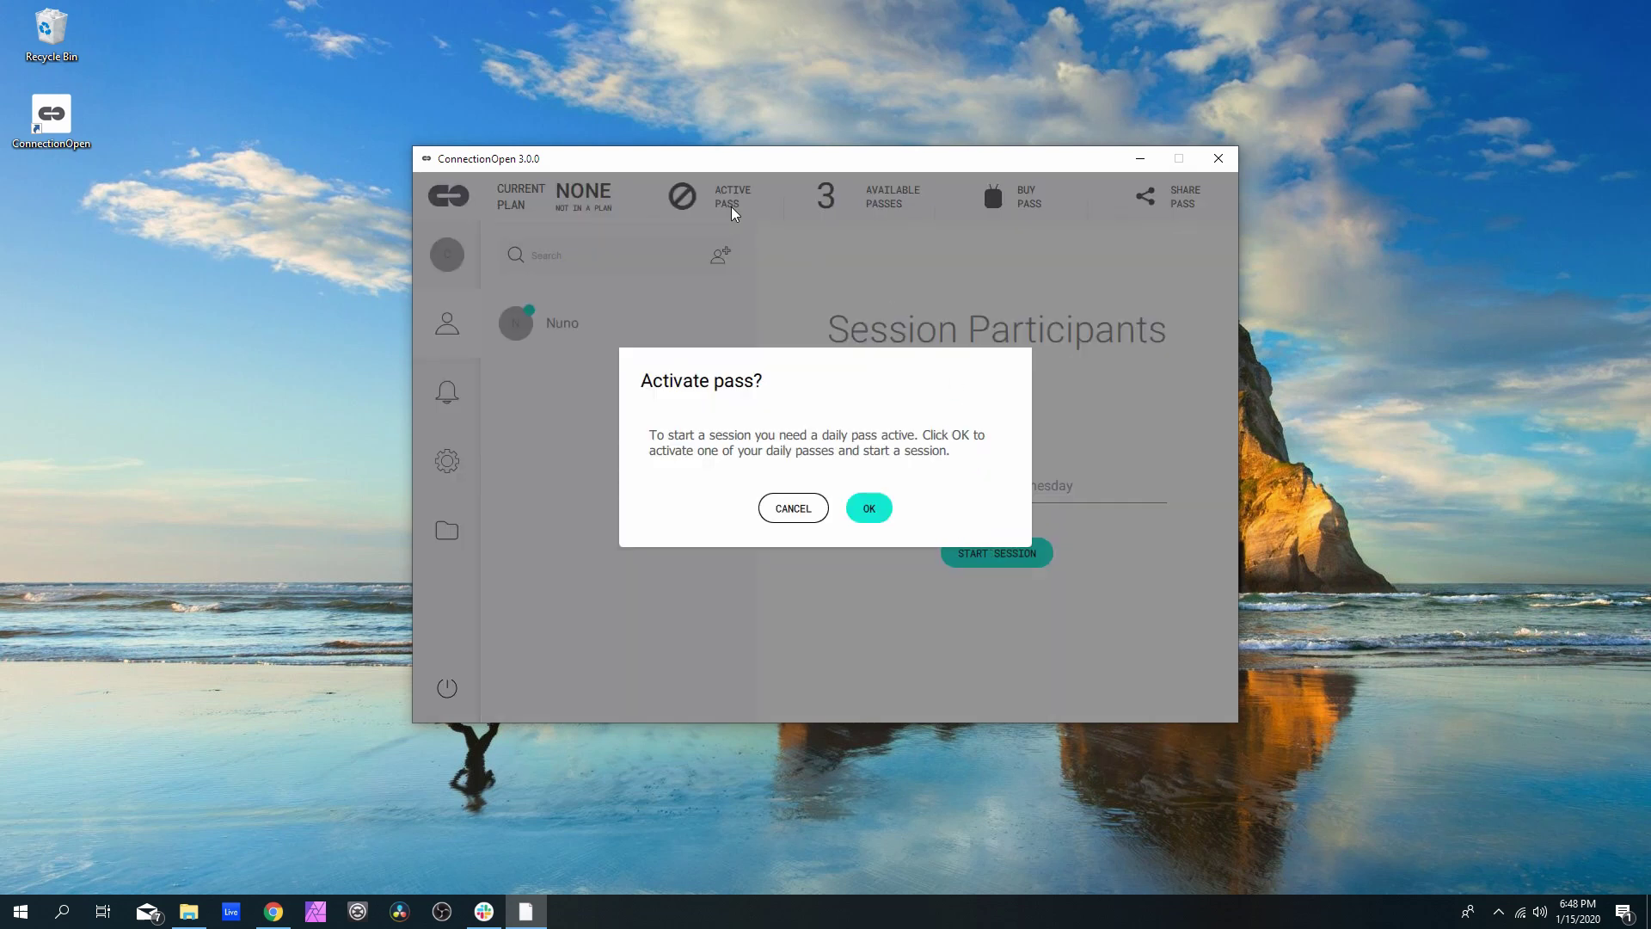
click(891, 511)
click(881, 508)
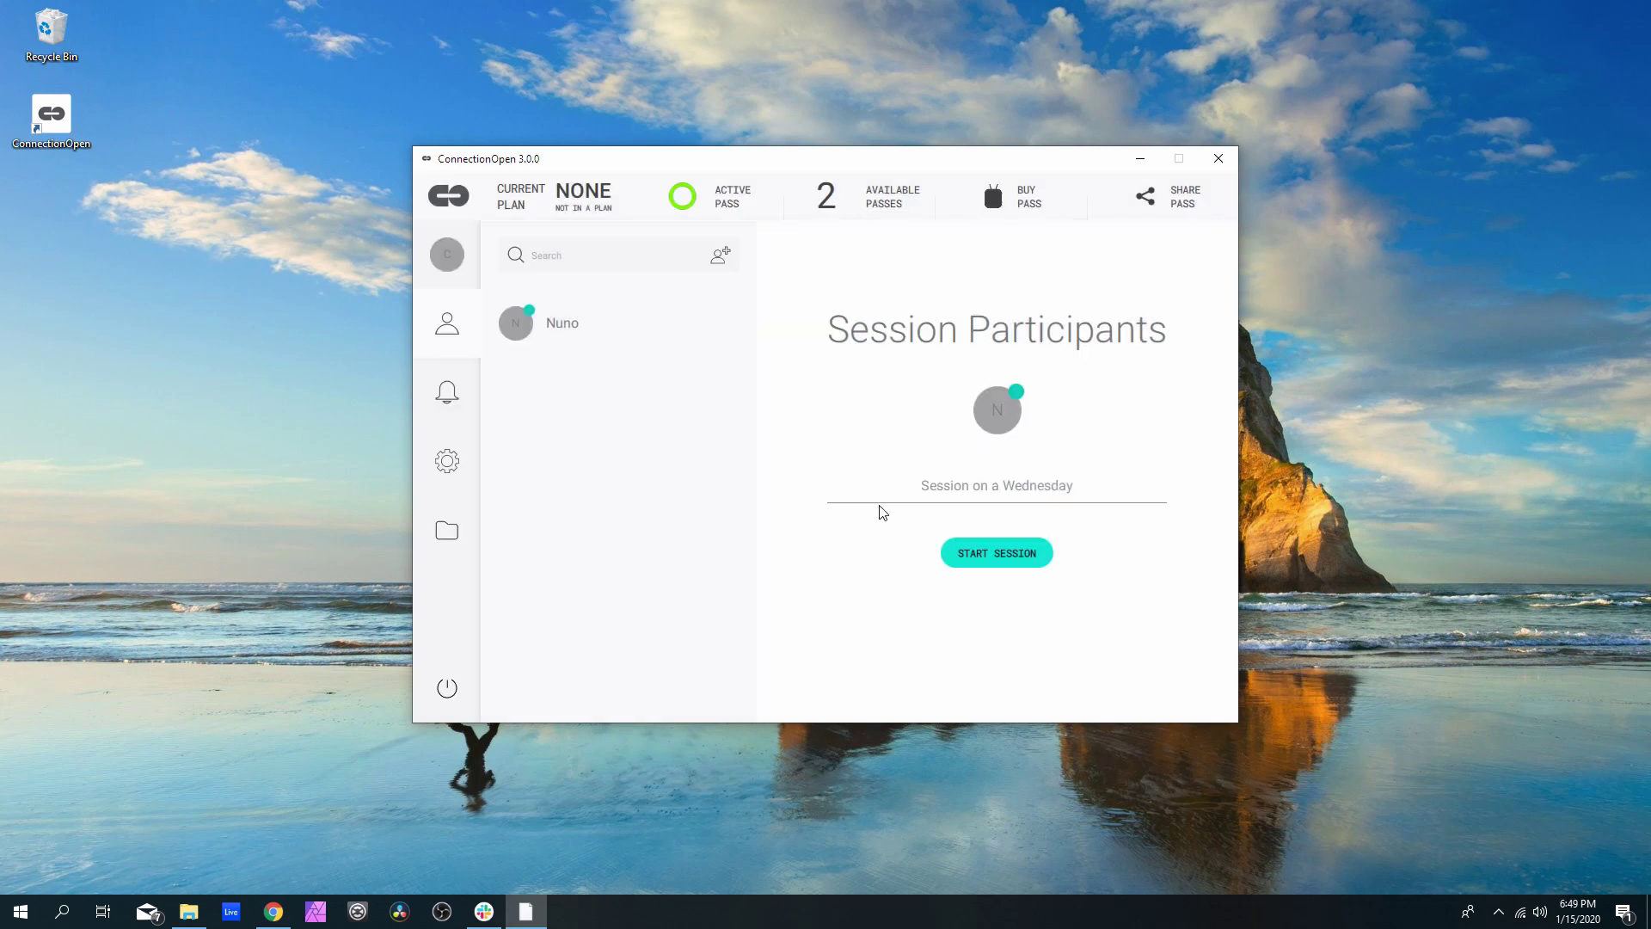
key(Return)
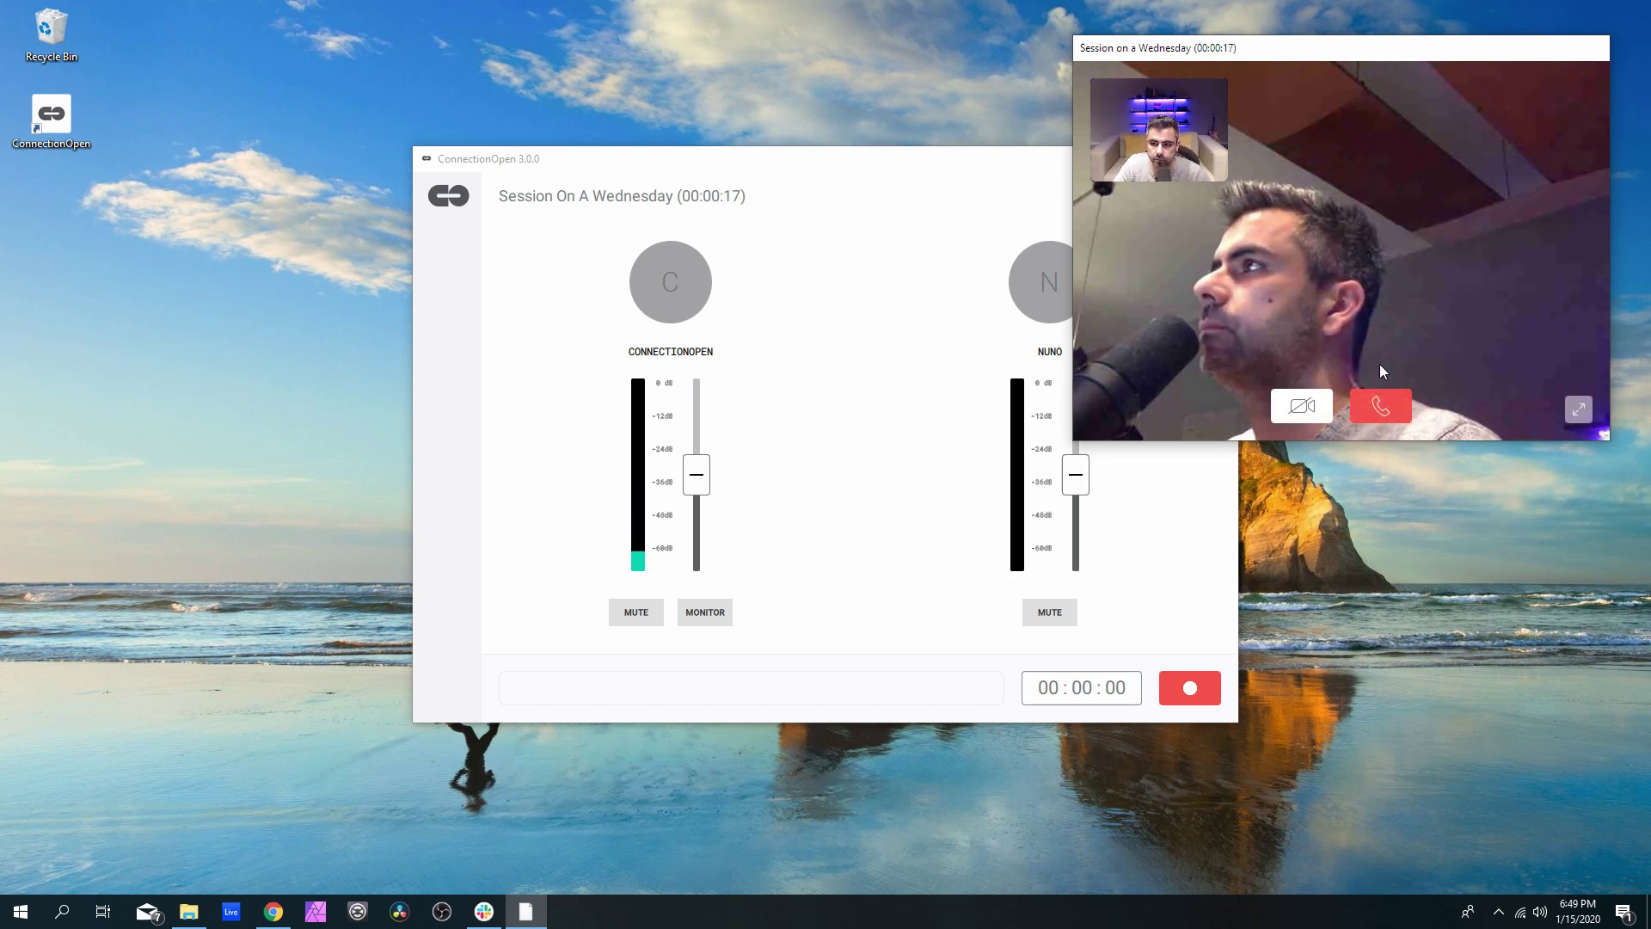
mouse_move(1387, 404)
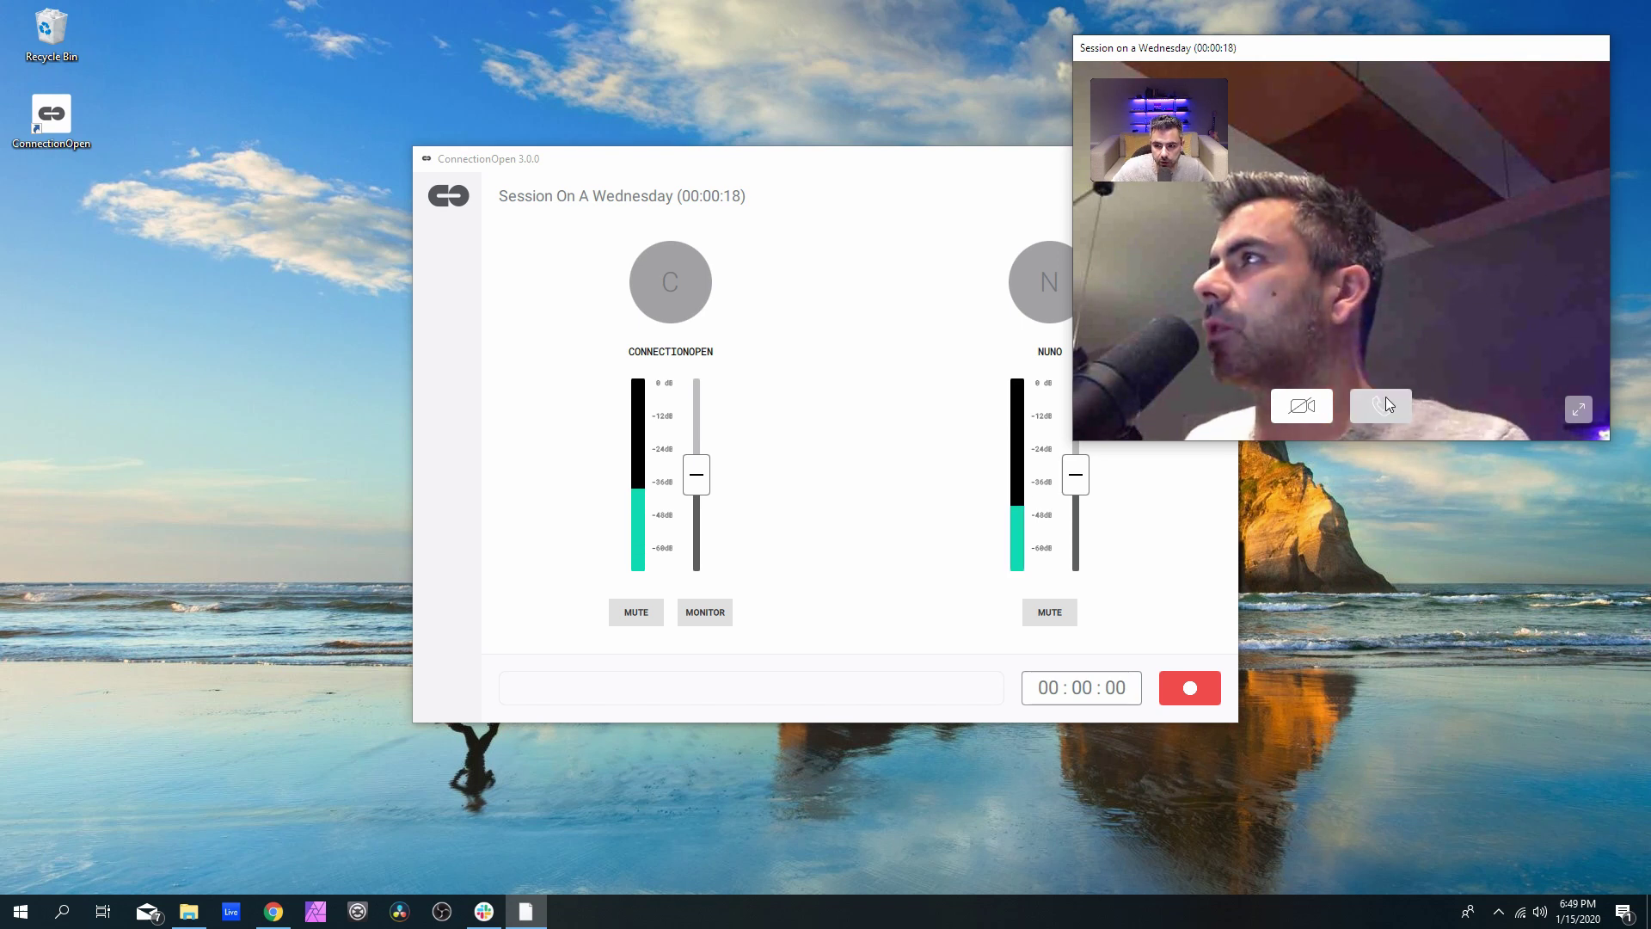
Step: Hang up the video call with Nuno, returning to Session Participants
click(1387, 403)
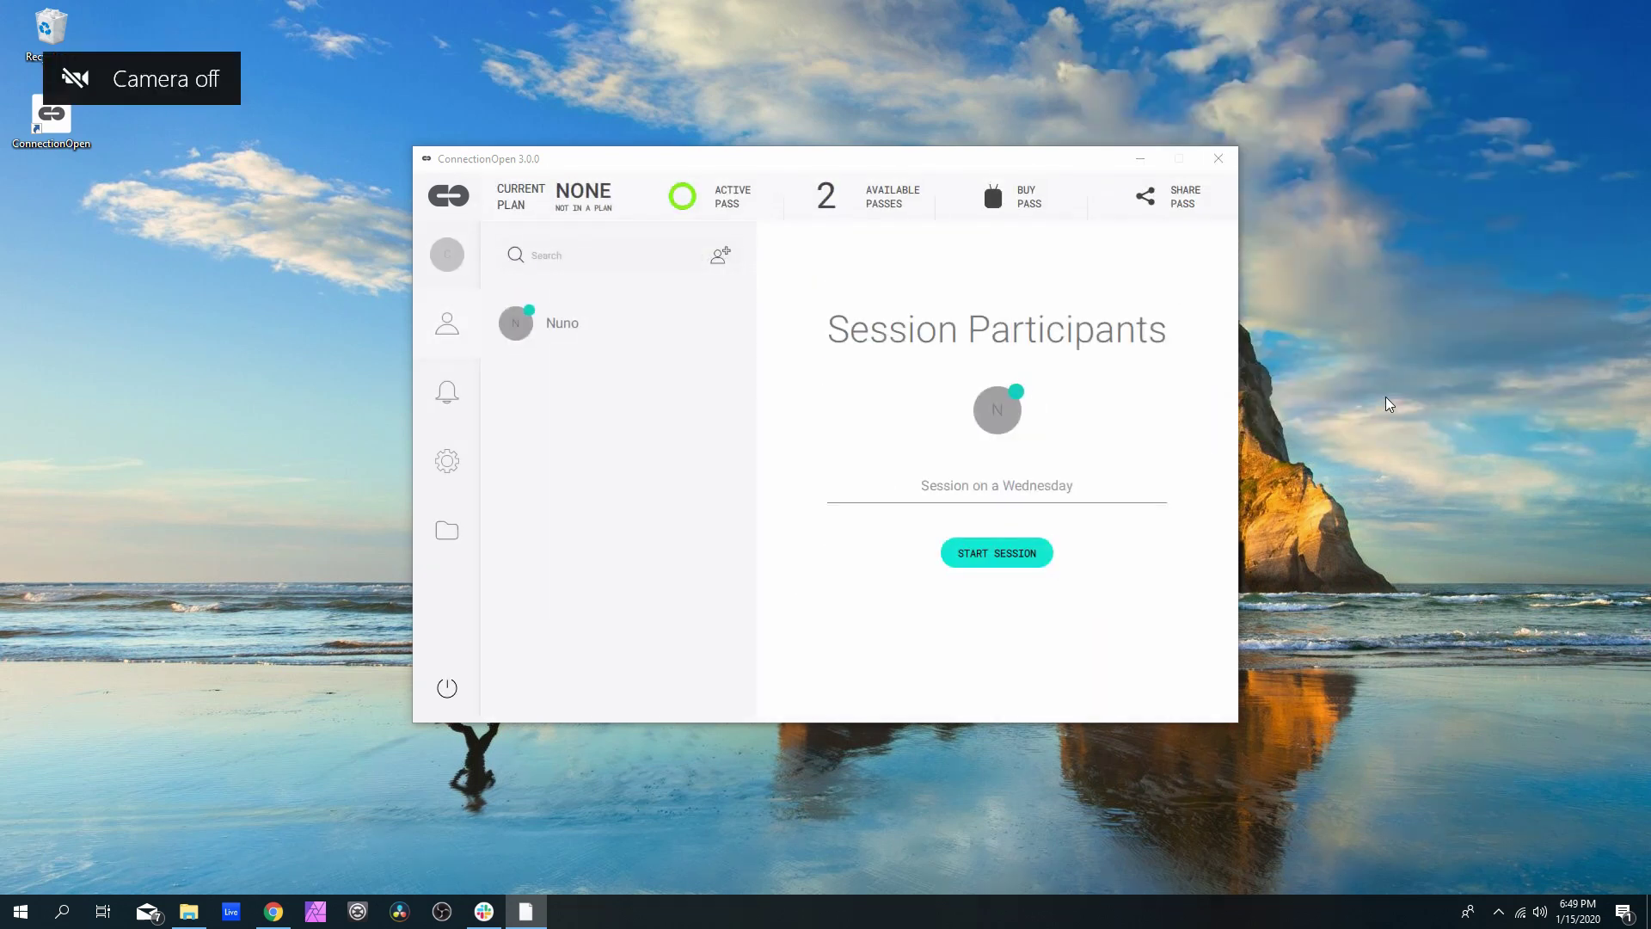